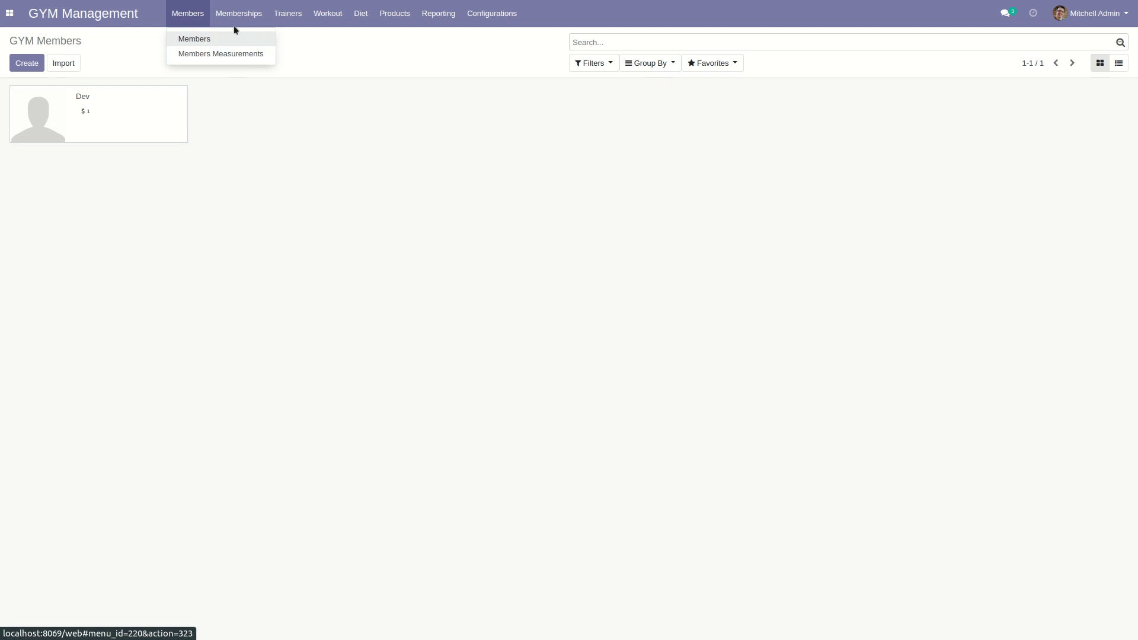
mouse_move(232, 14)
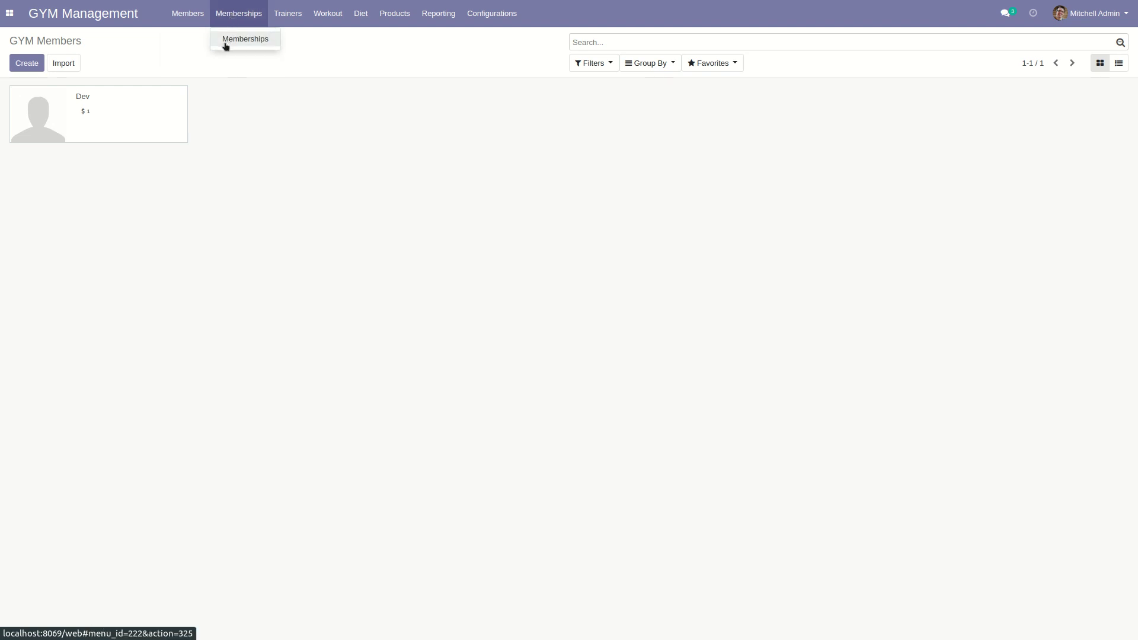
mouse_move(287, 13)
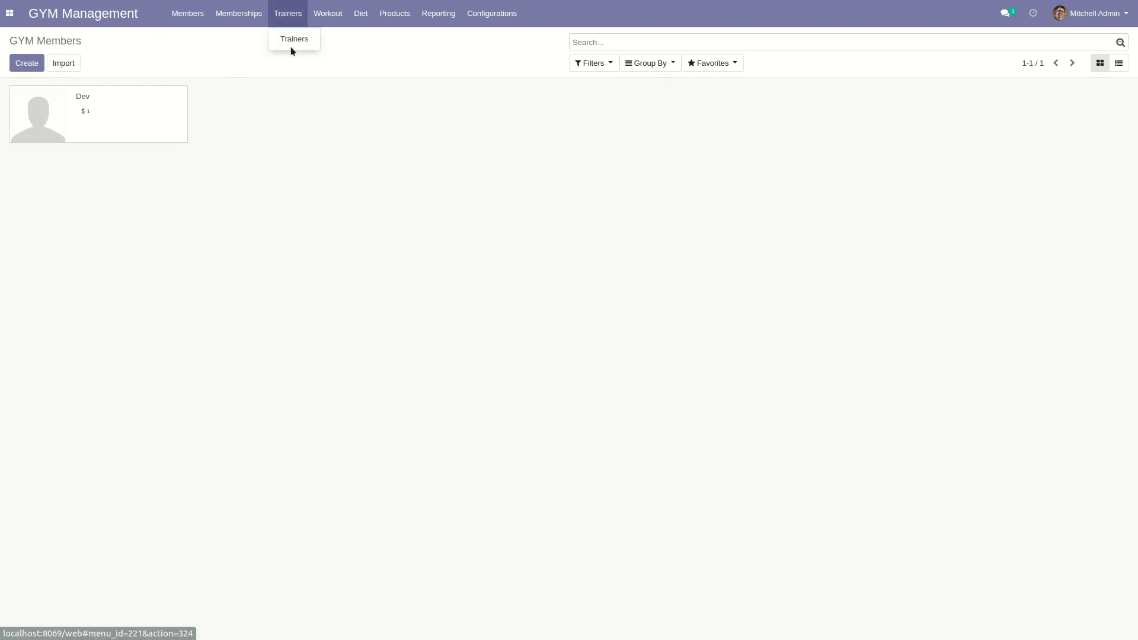
mouse_move(325, 24)
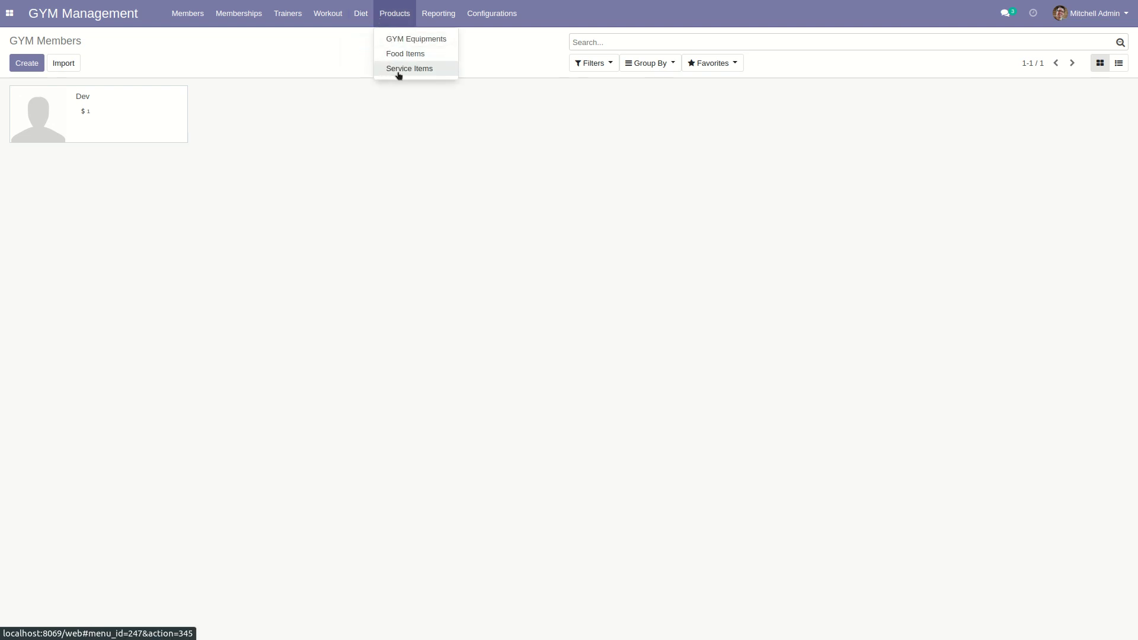
mouse_move(437, 19)
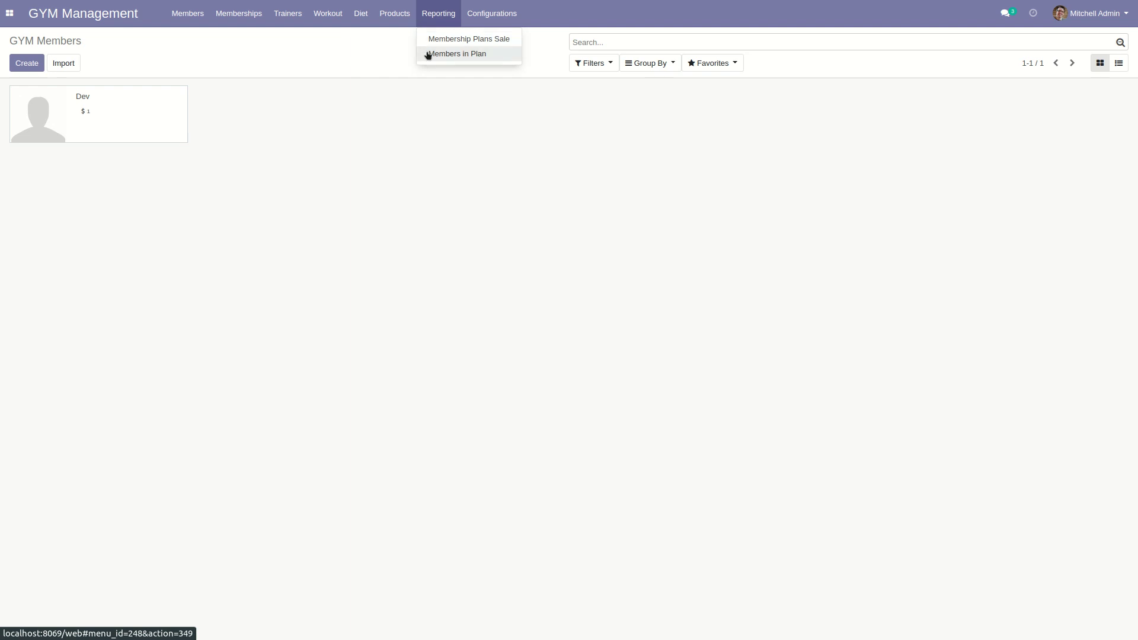
mouse_move(501, 18)
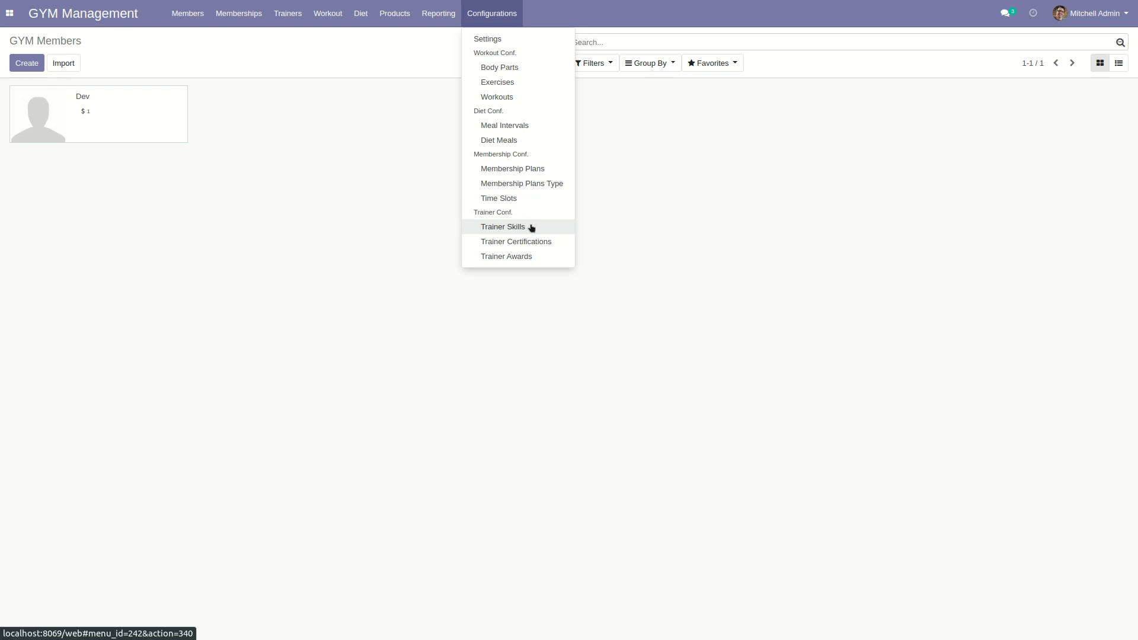
left_click(334, 270)
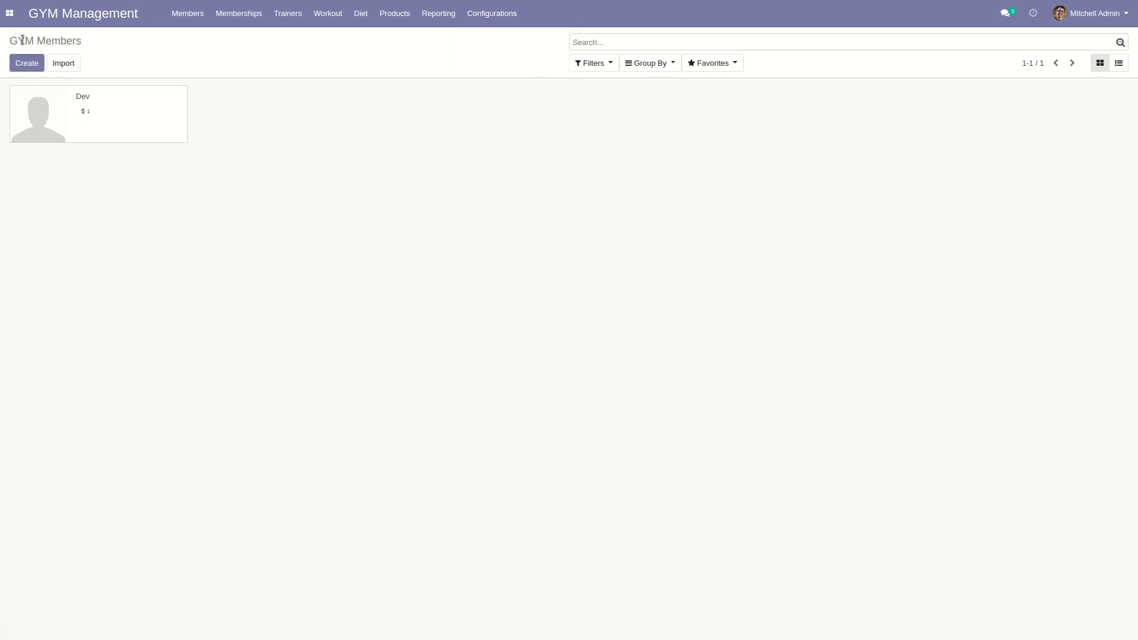
left_click_drag(9, 40, 87, 50)
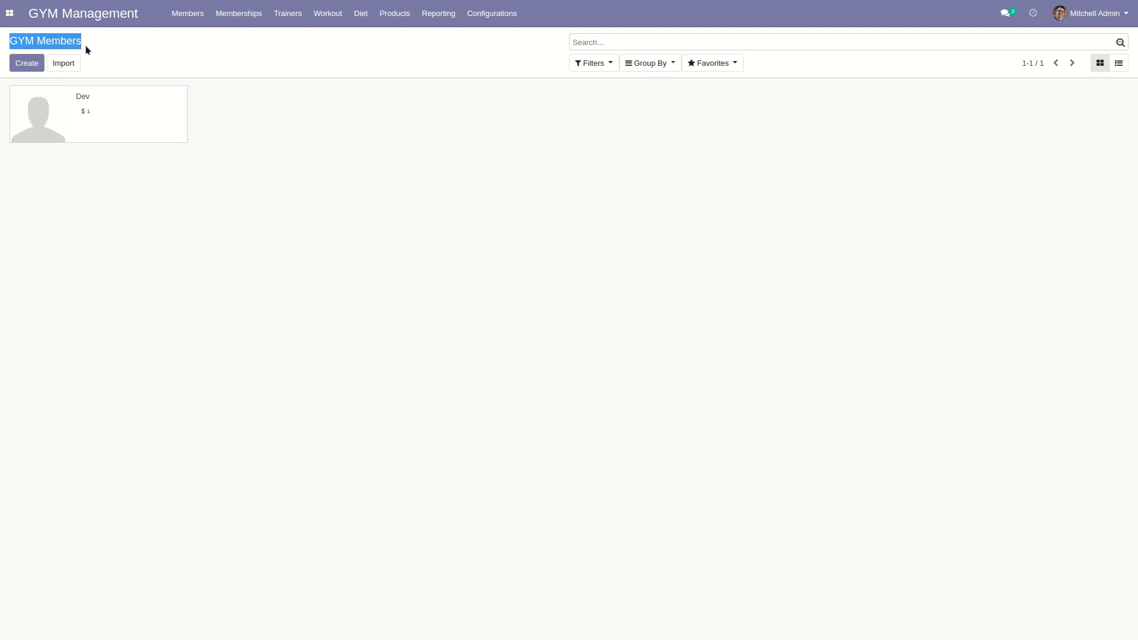
left_click(189, 13)
left_click(191, 44)
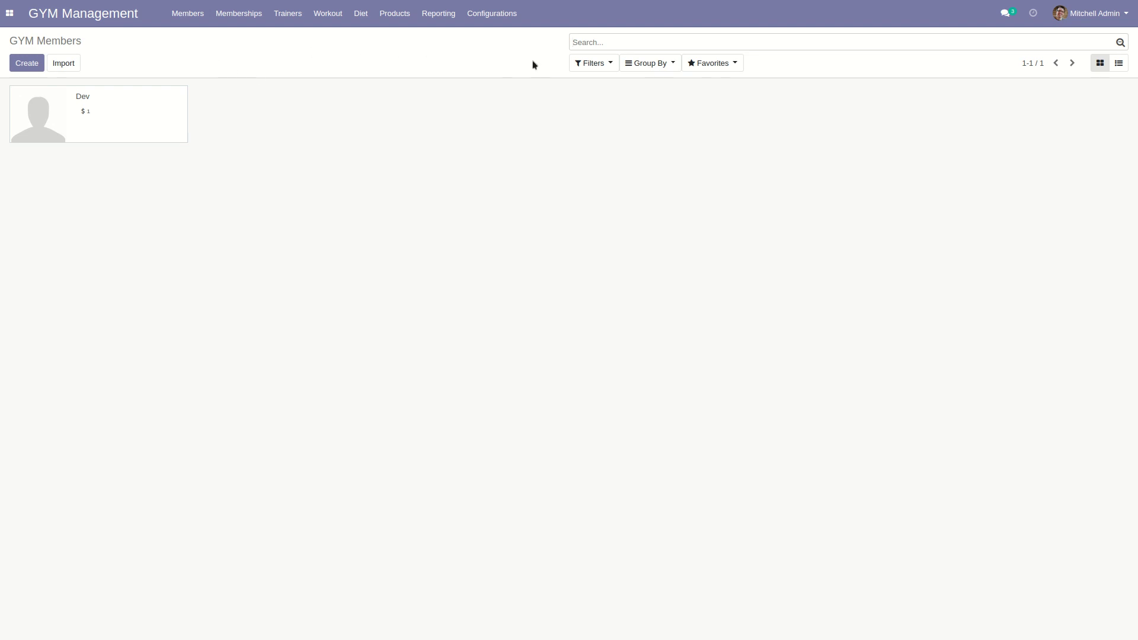
Step: View the configured body parts, followed by the list of exercises with their target body parts and equipment
left_click(511, 22)
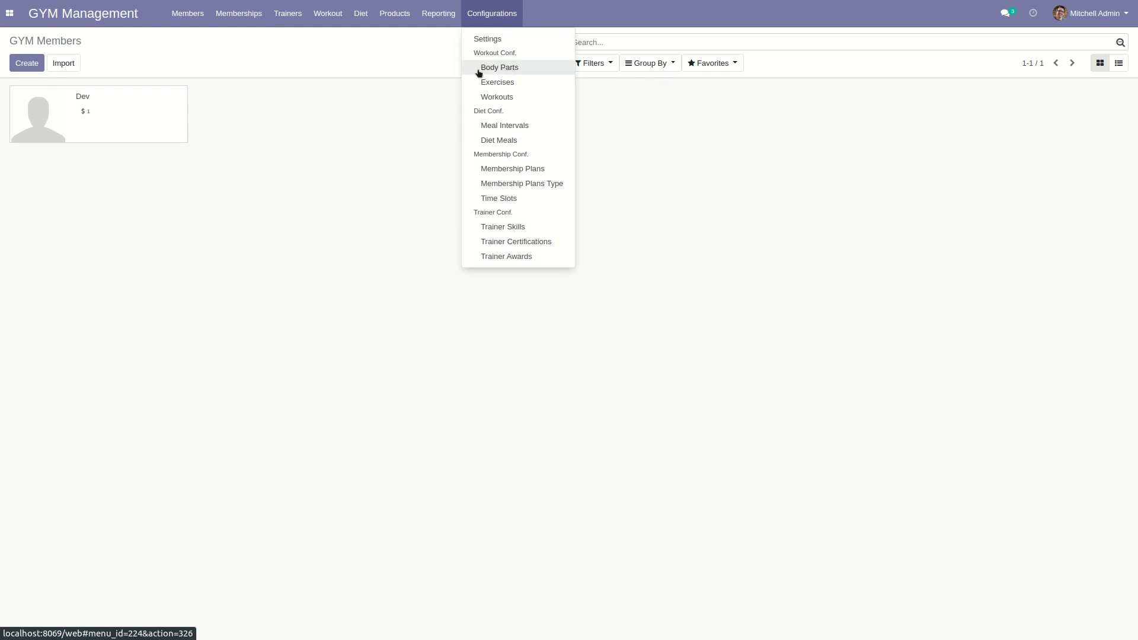
left_click_drag(473, 55, 520, 54)
left_click(497, 23)
left_click(503, 68)
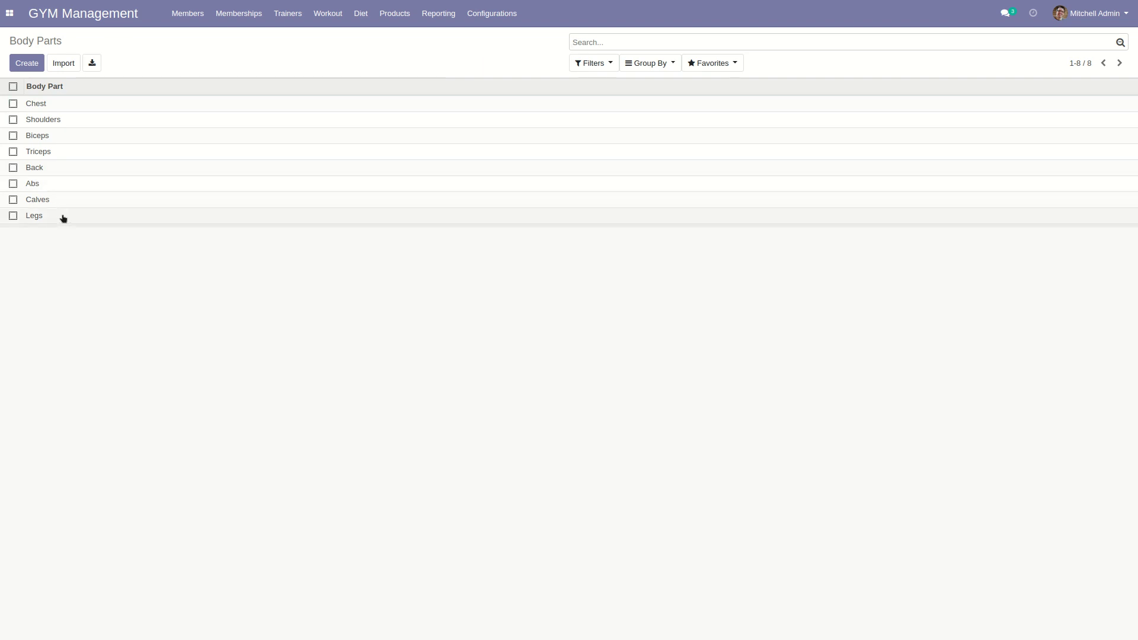
left_click(503, 13)
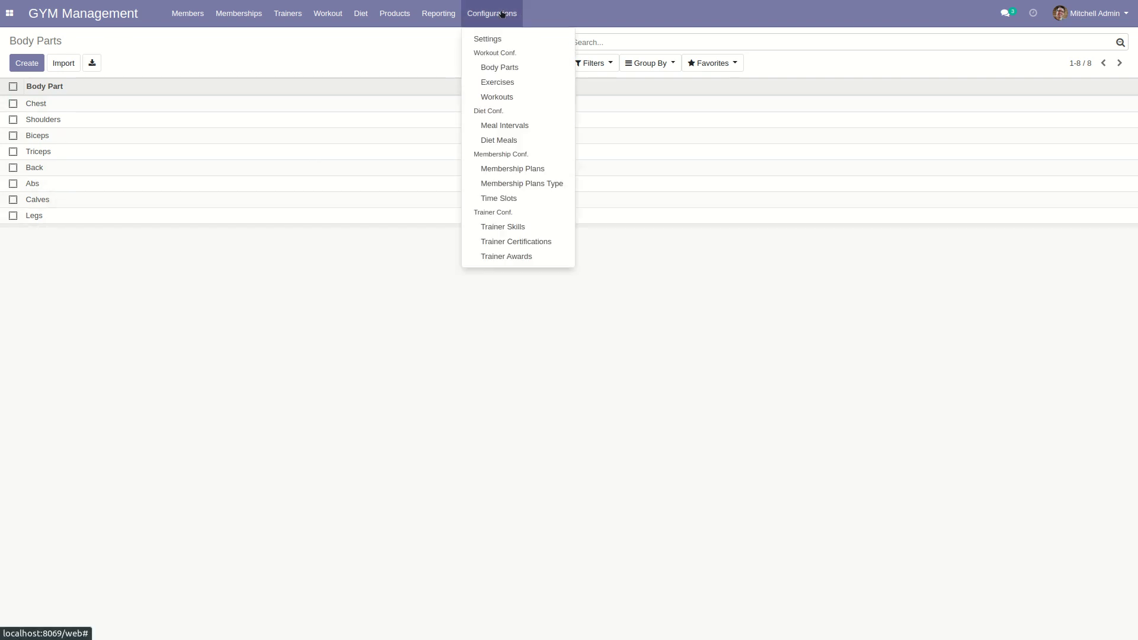
left_click(501, 86)
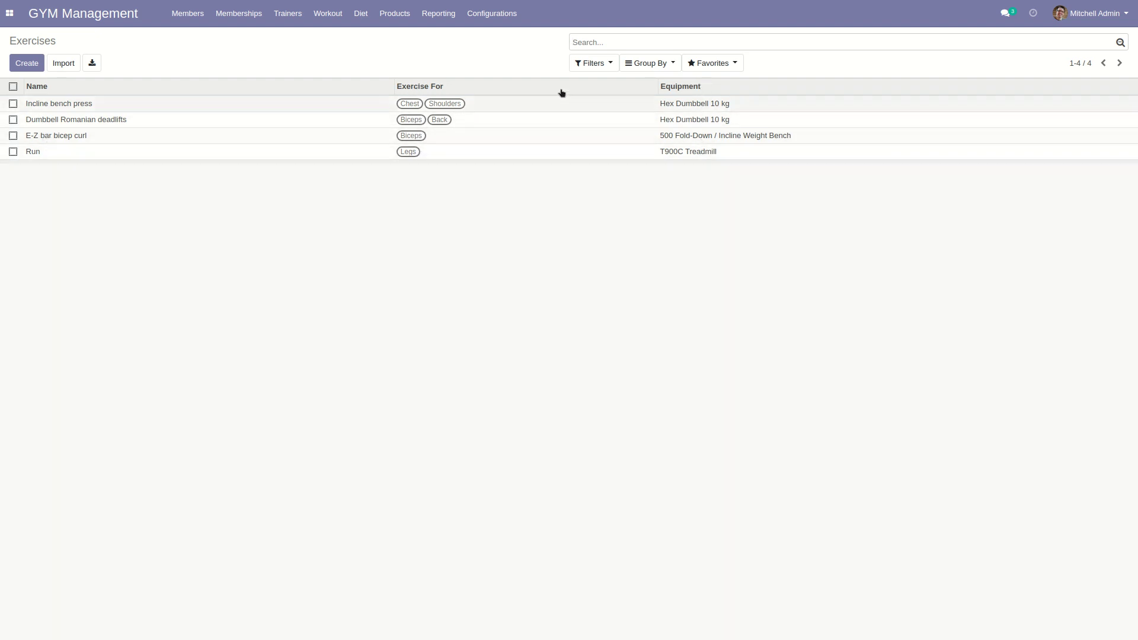
Step: Open the Fit Body workout from the configured workouts to review its repetition, exercises and sets
left_click(492, 13)
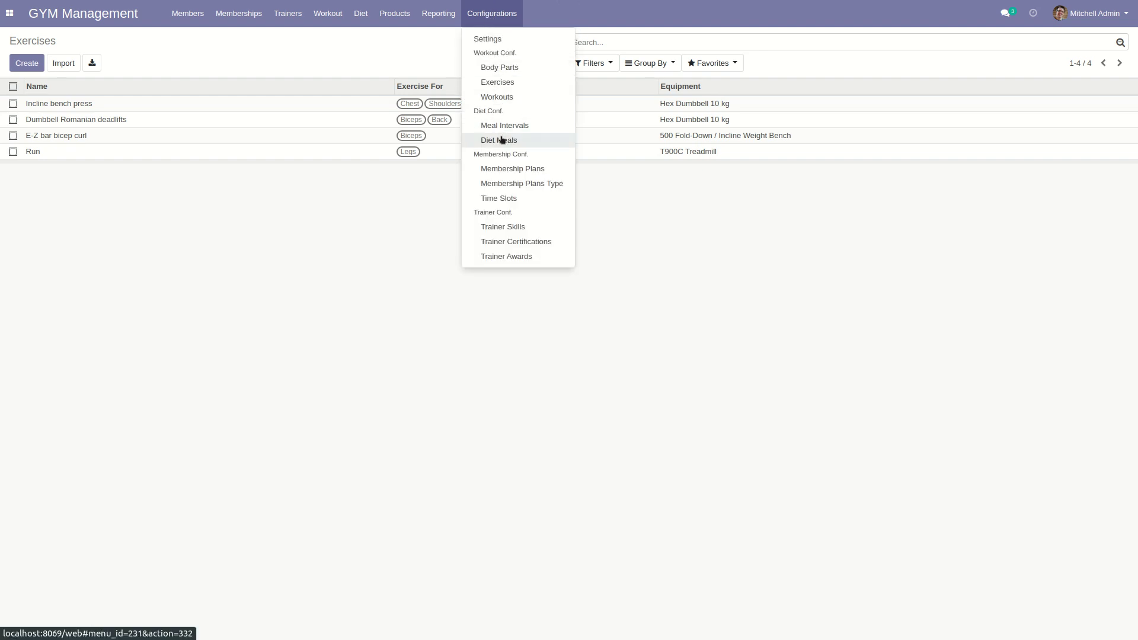
left_click(505, 101)
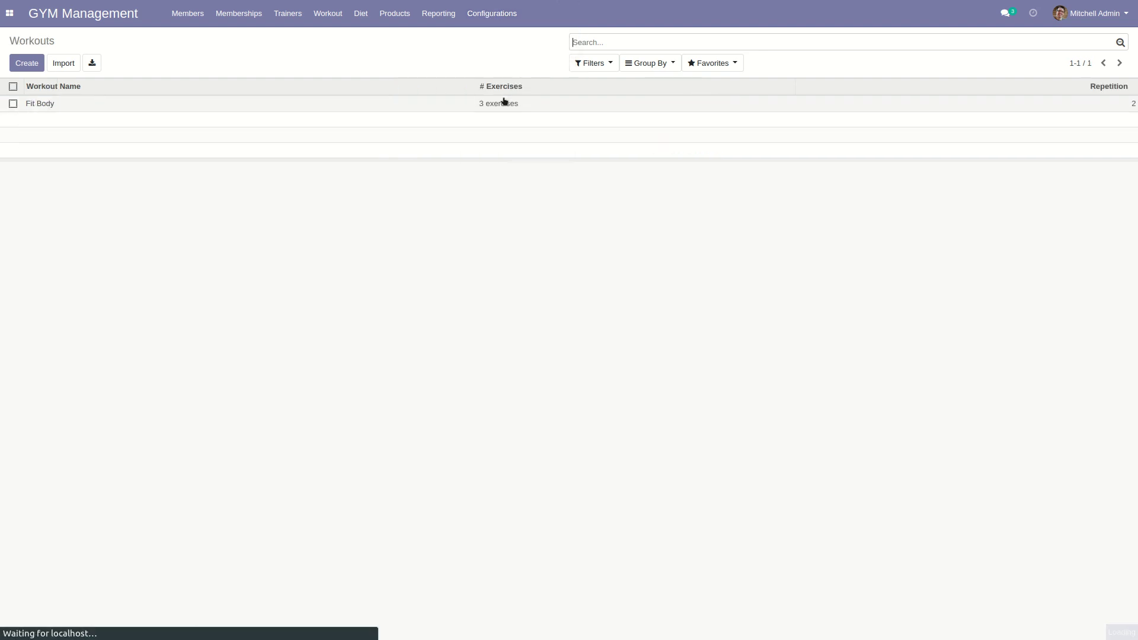
left_click(343, 111)
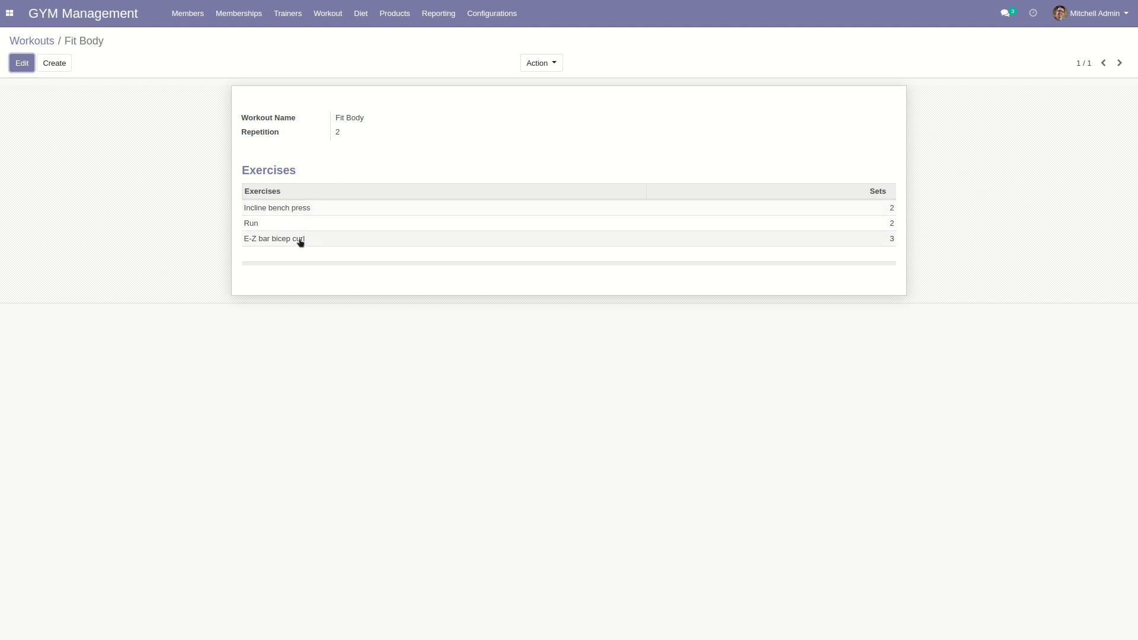
Step: Review the food items of the Lunch meal interval and return to the meal interval list
left_click(490, 18)
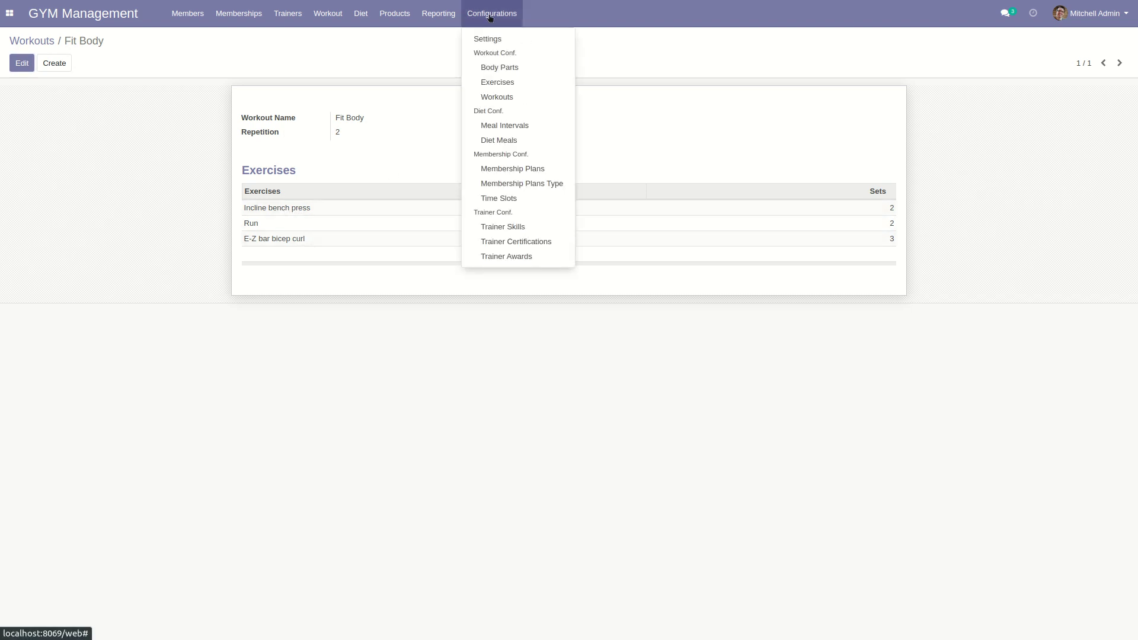
left_click(489, 127)
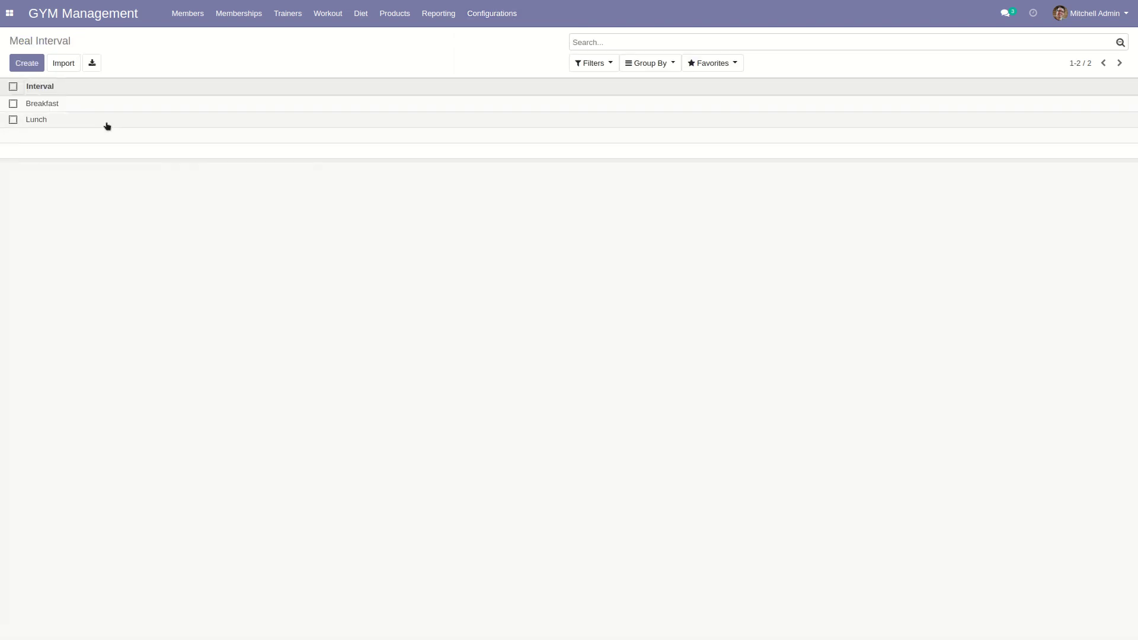
left_click(92, 119)
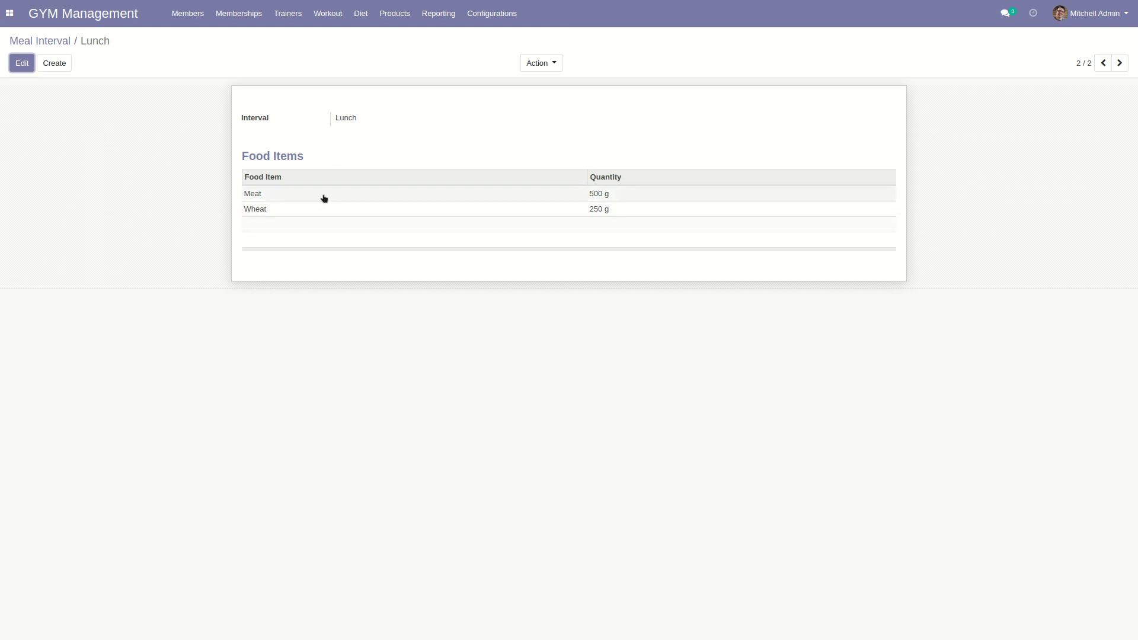
left_click(63, 40)
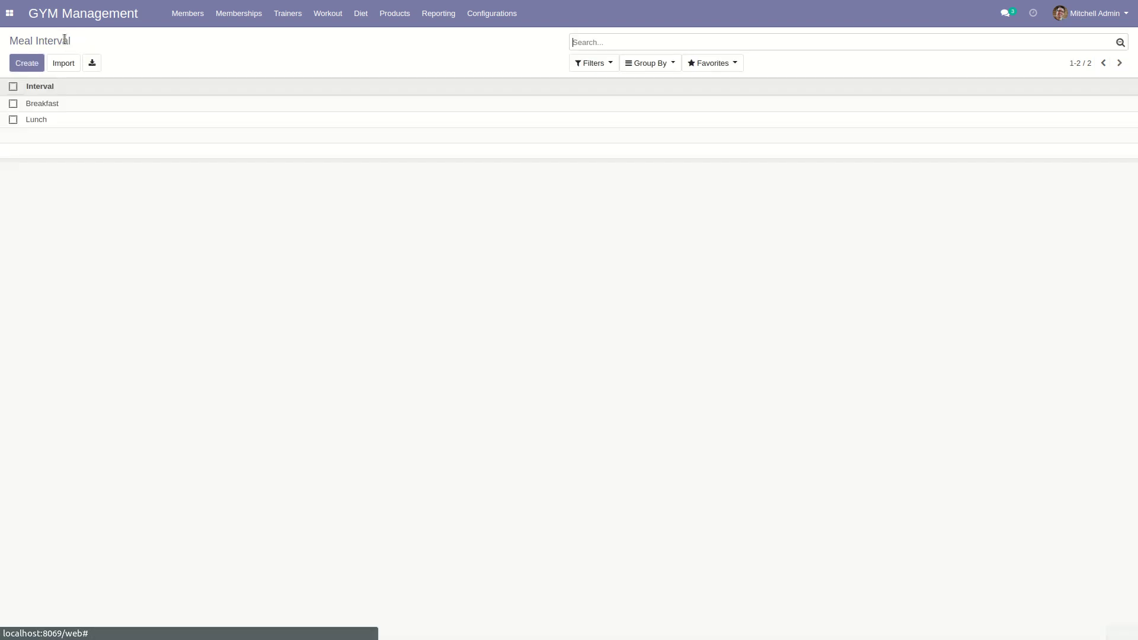
Step: Review the meal intervals of the High Fat Diet in the diet meals configuration and return to its list
left_click(493, 14)
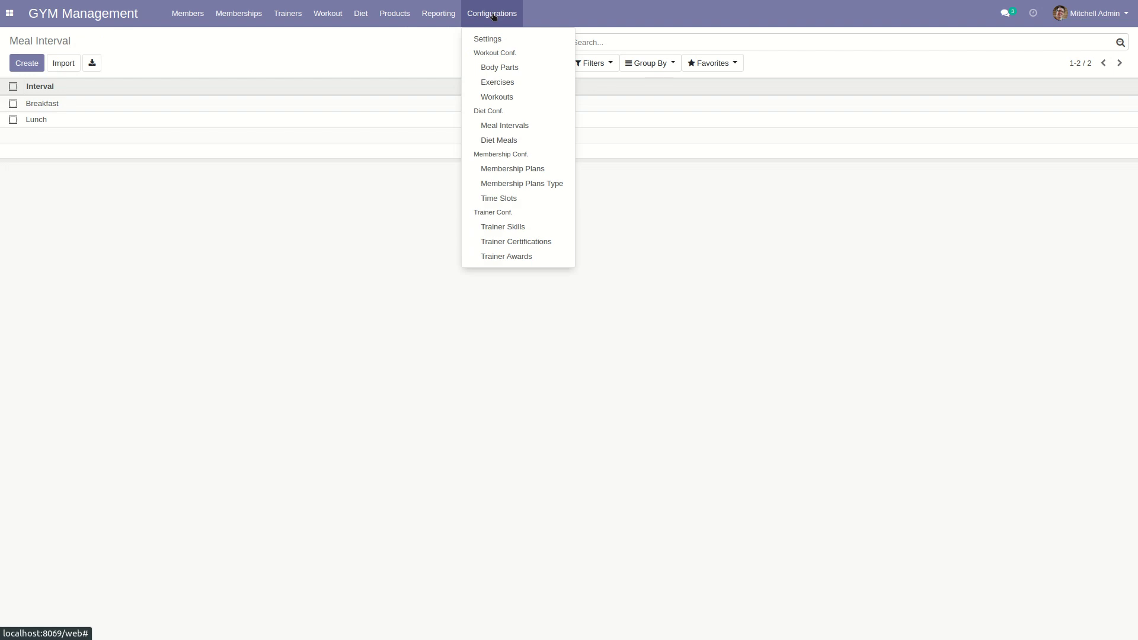
left_click(502, 140)
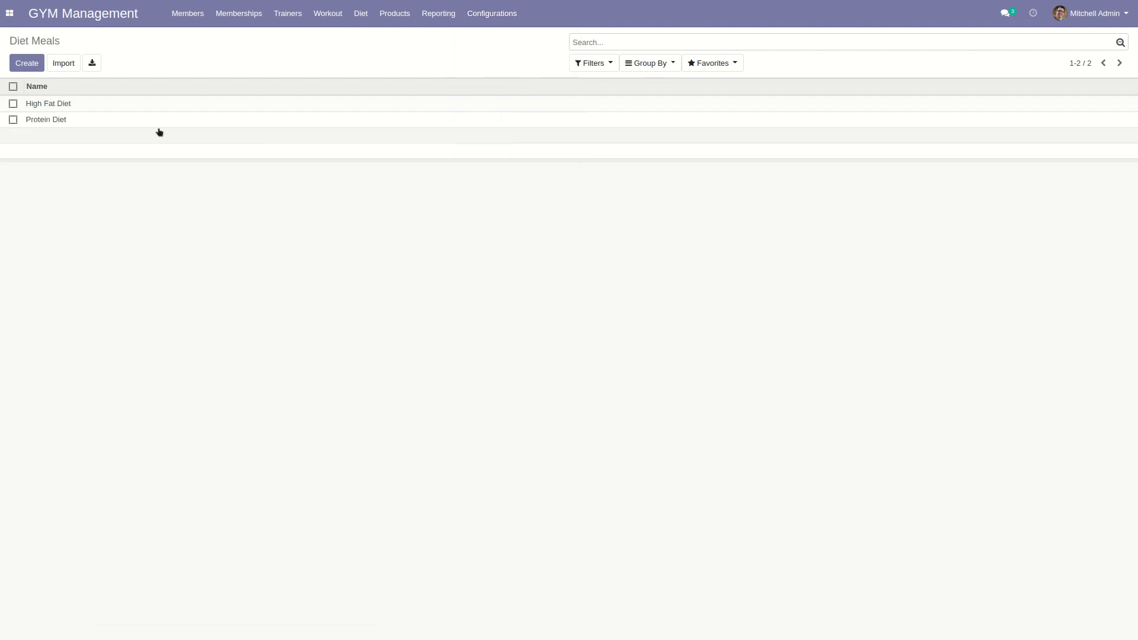
left_click(101, 106)
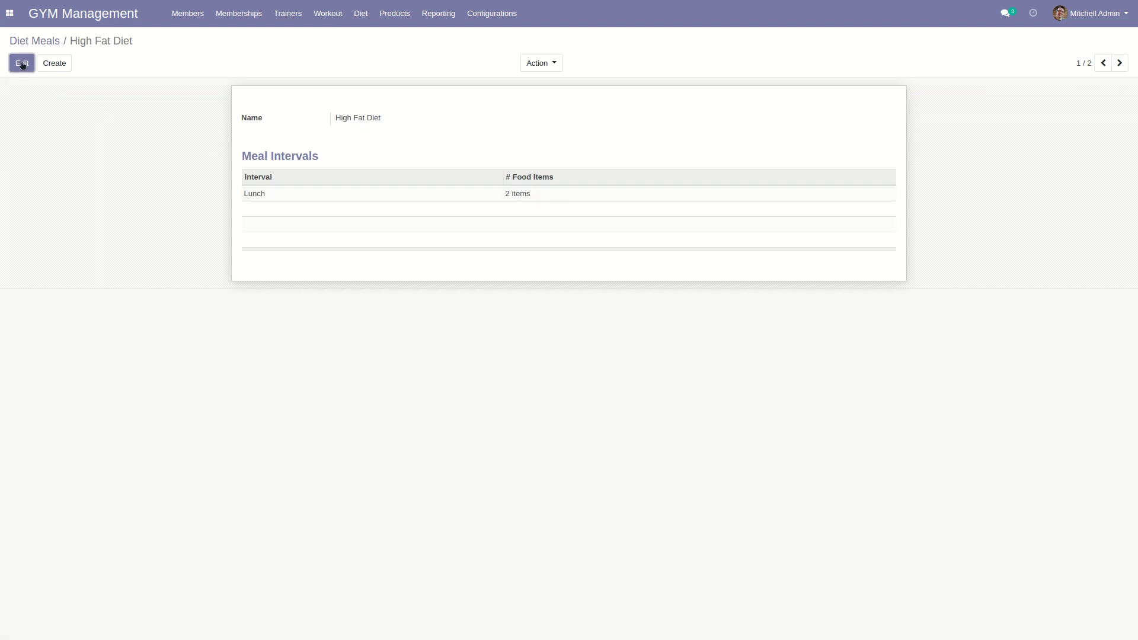
left_click(38, 41)
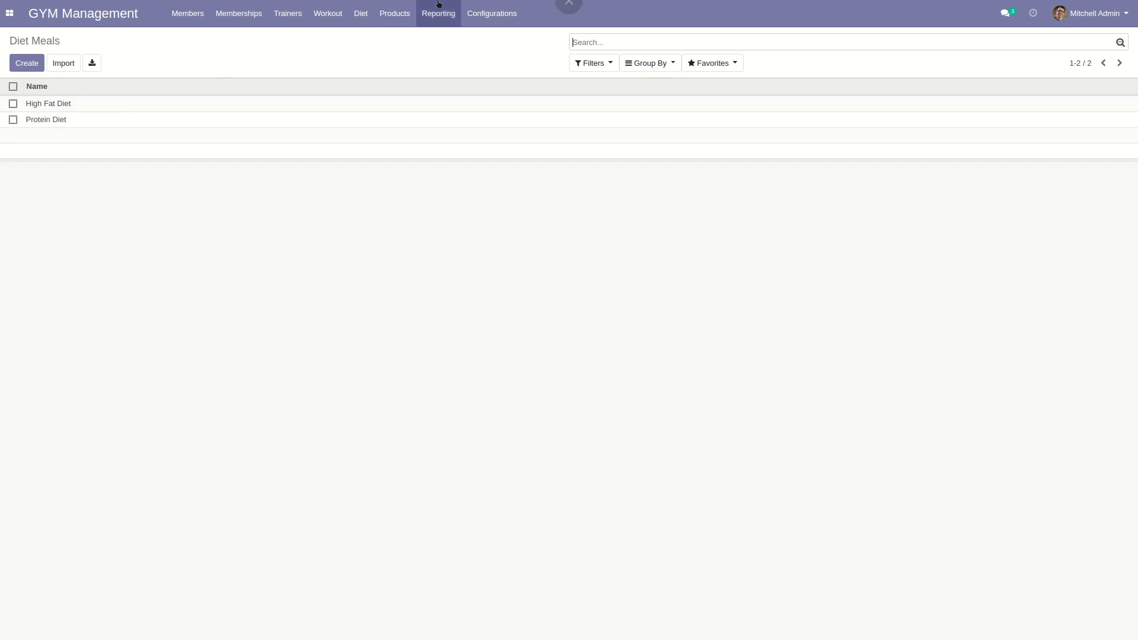
Step: Review the Boost The Body membership plan's time slots, trainers, products and untaxed total price, and return to the plan list
left_click(492, 13)
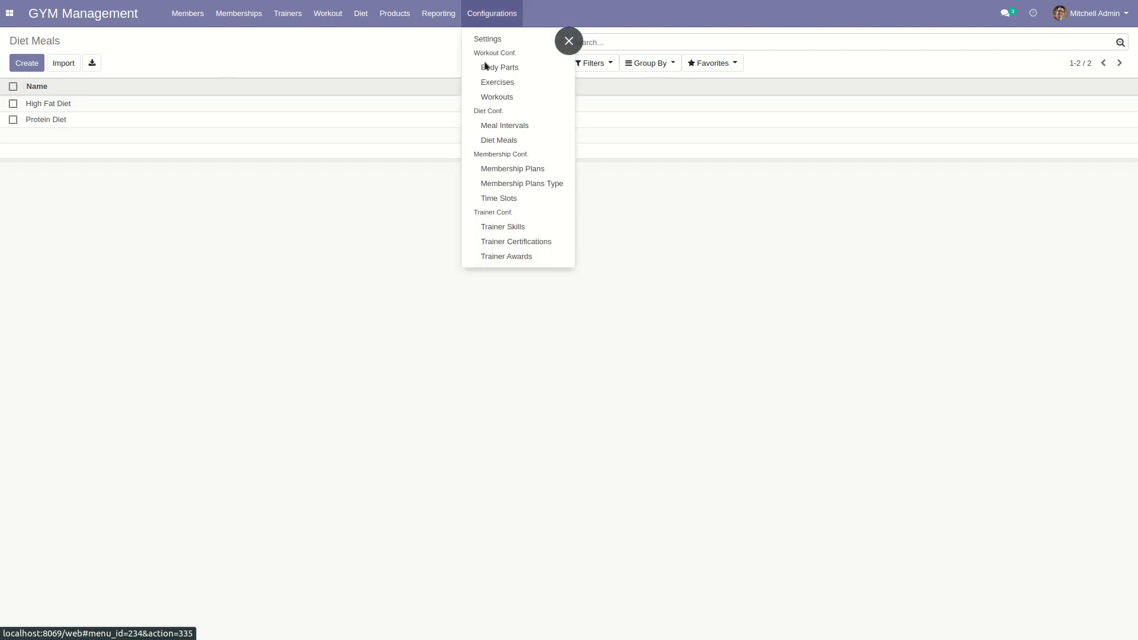
left_click(498, 170)
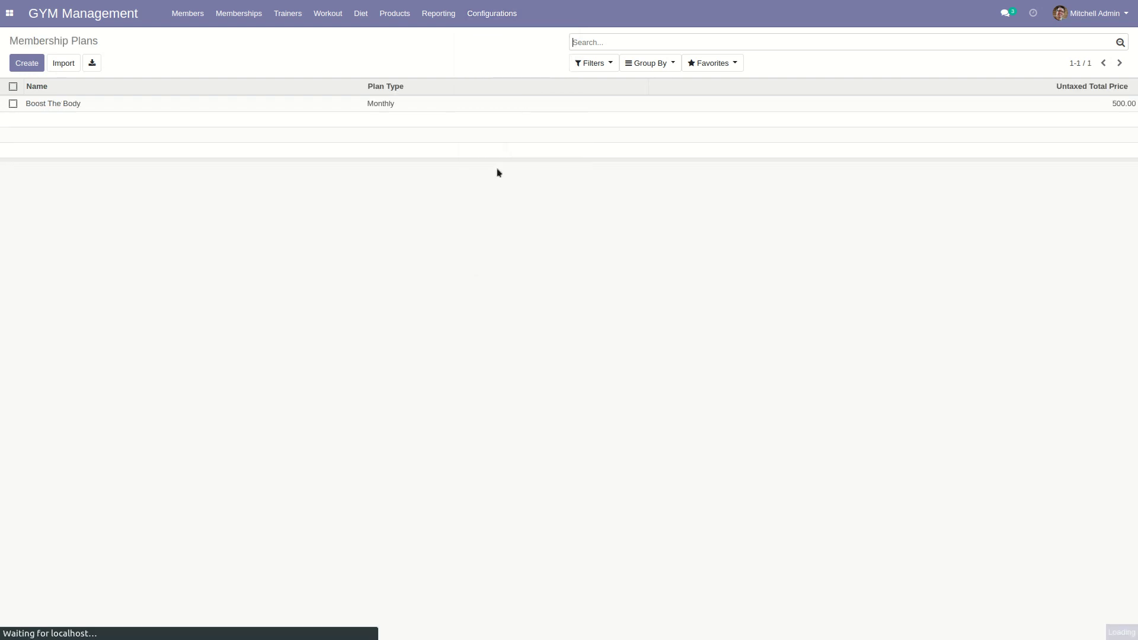
left_click(109, 110)
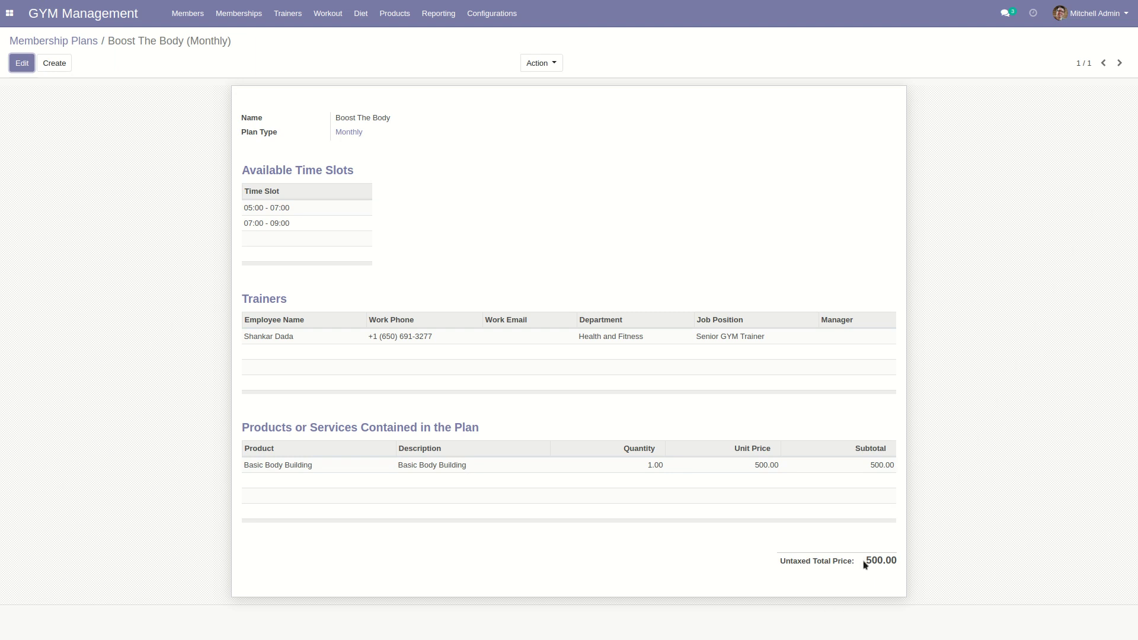
left_click_drag(864, 565, 900, 559)
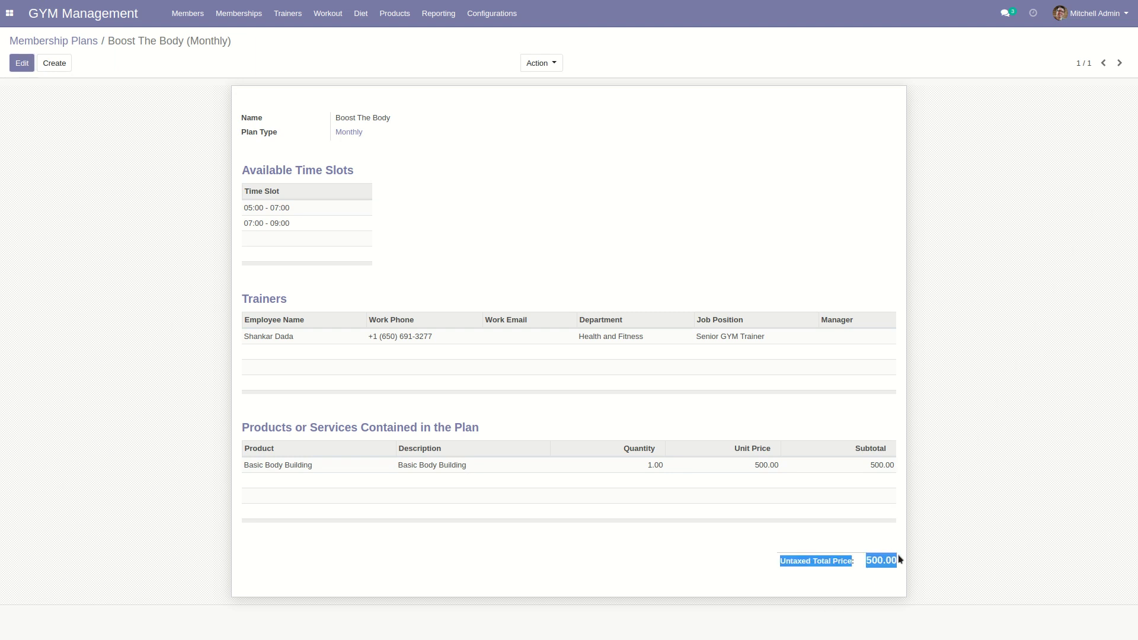
left_click(874, 575)
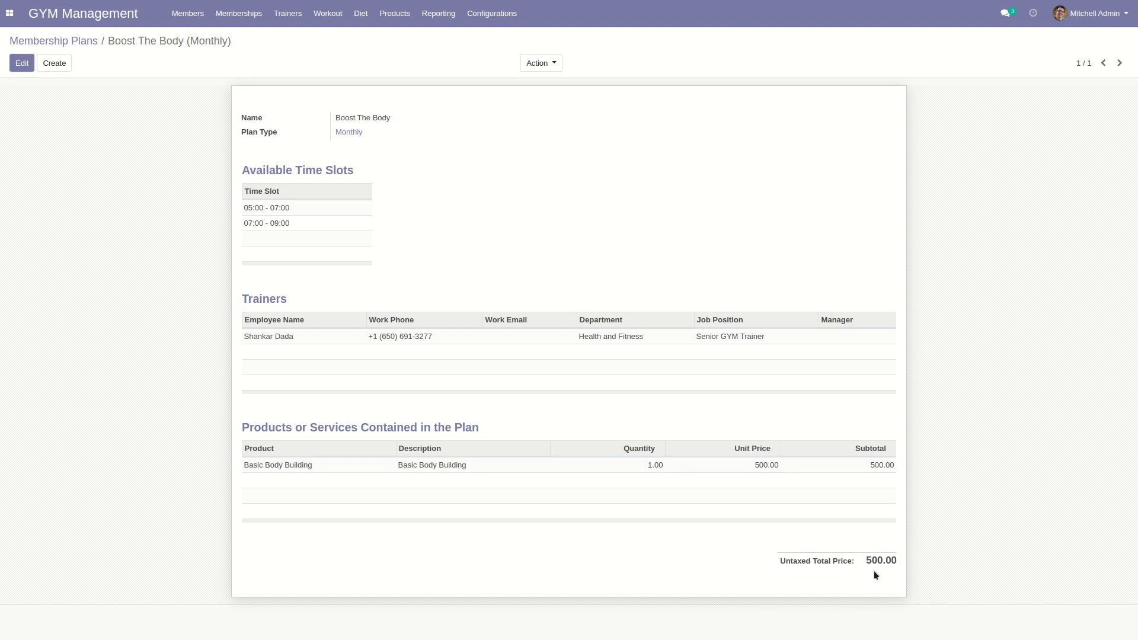
left_click(90, 43)
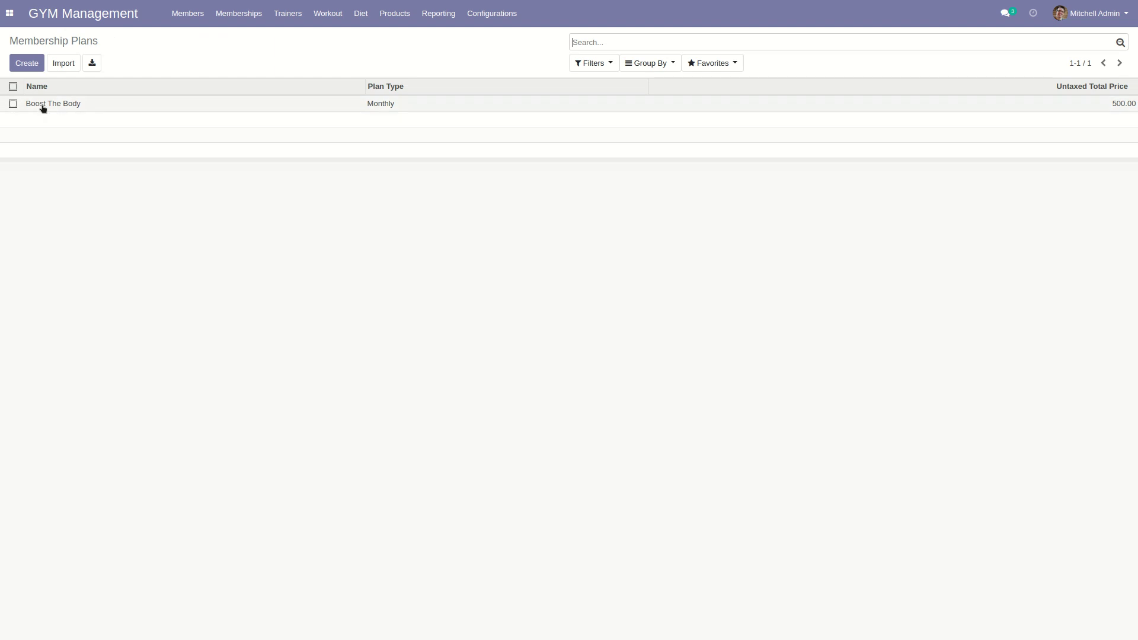
Step: View the membership plan types with their durations, followed by the configured time slots
left_click(492, 18)
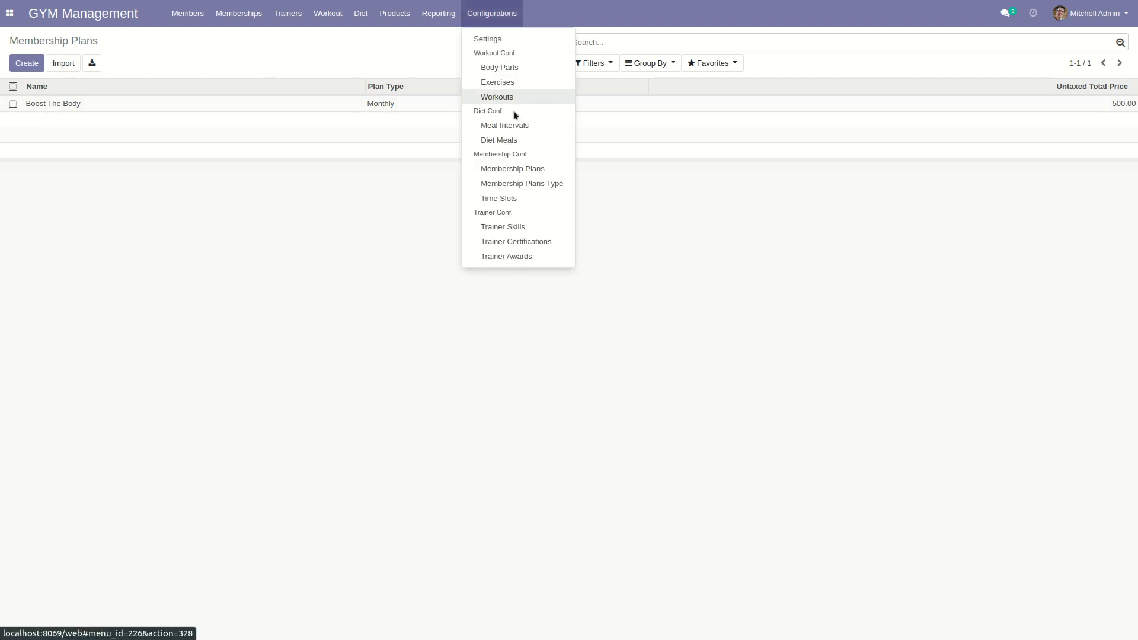
left_click(540, 186)
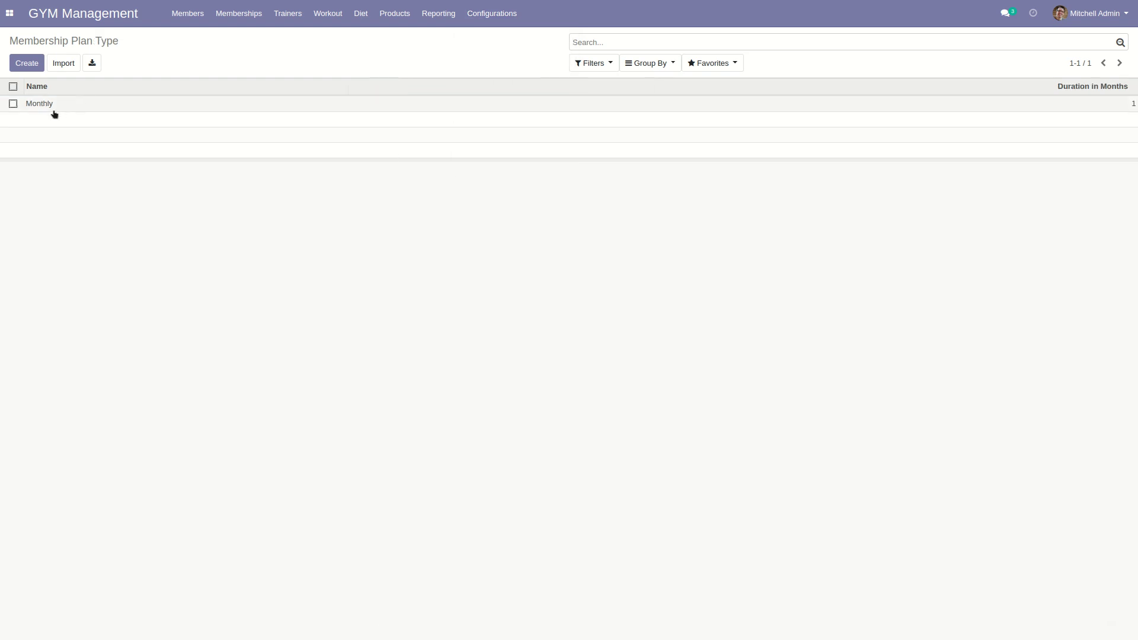
left_click(492, 16)
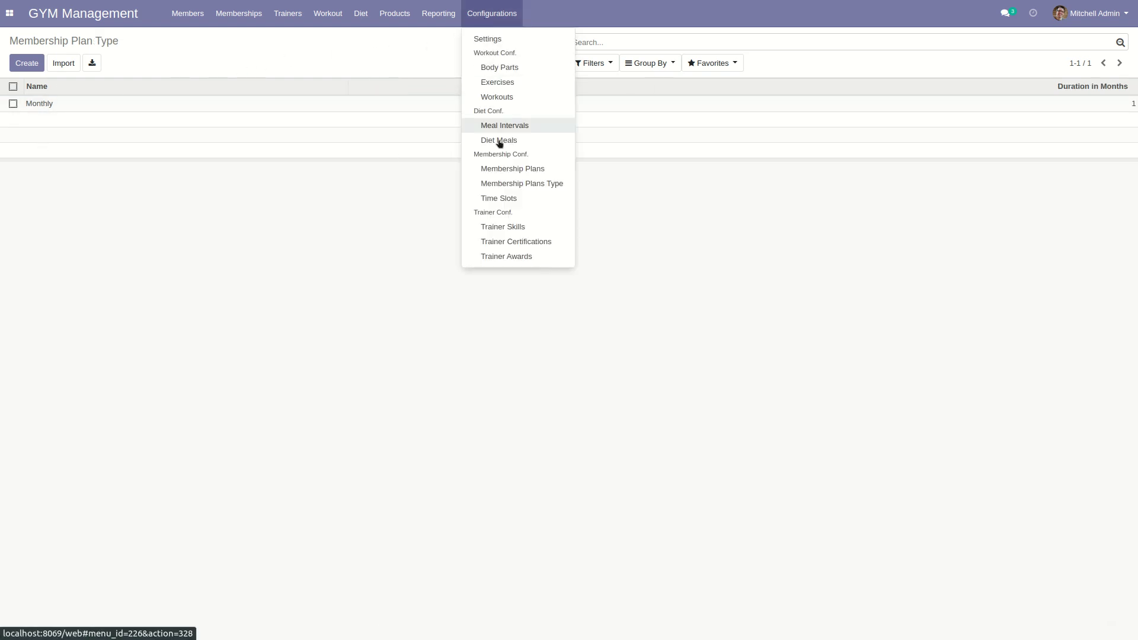
left_click(508, 201)
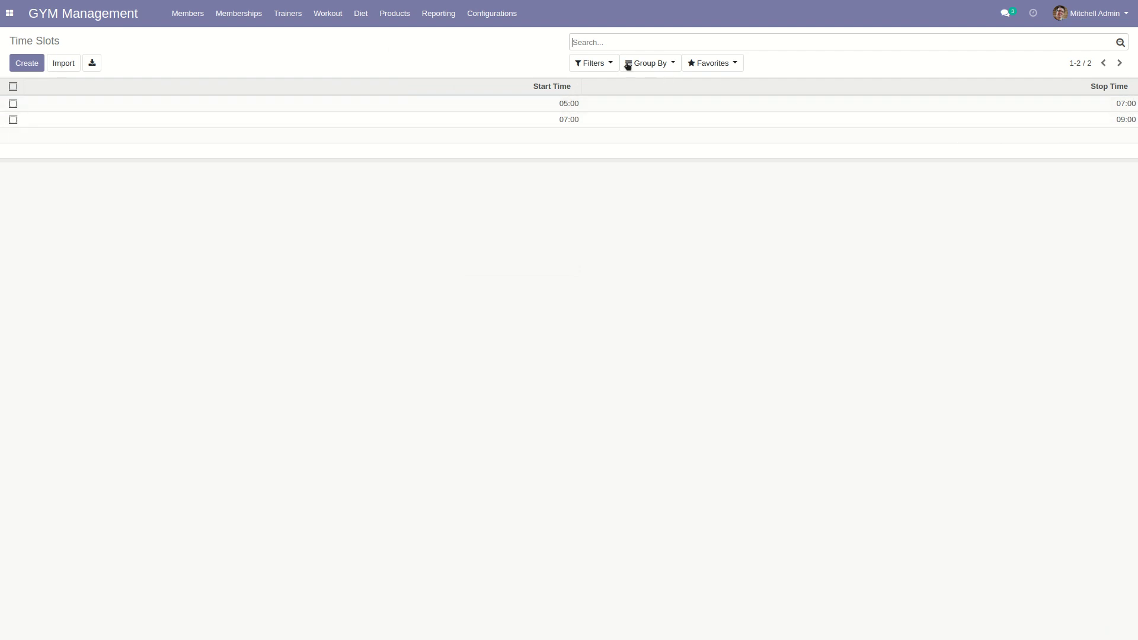
Step: View the list of configured trainer skills
left_click(487, 15)
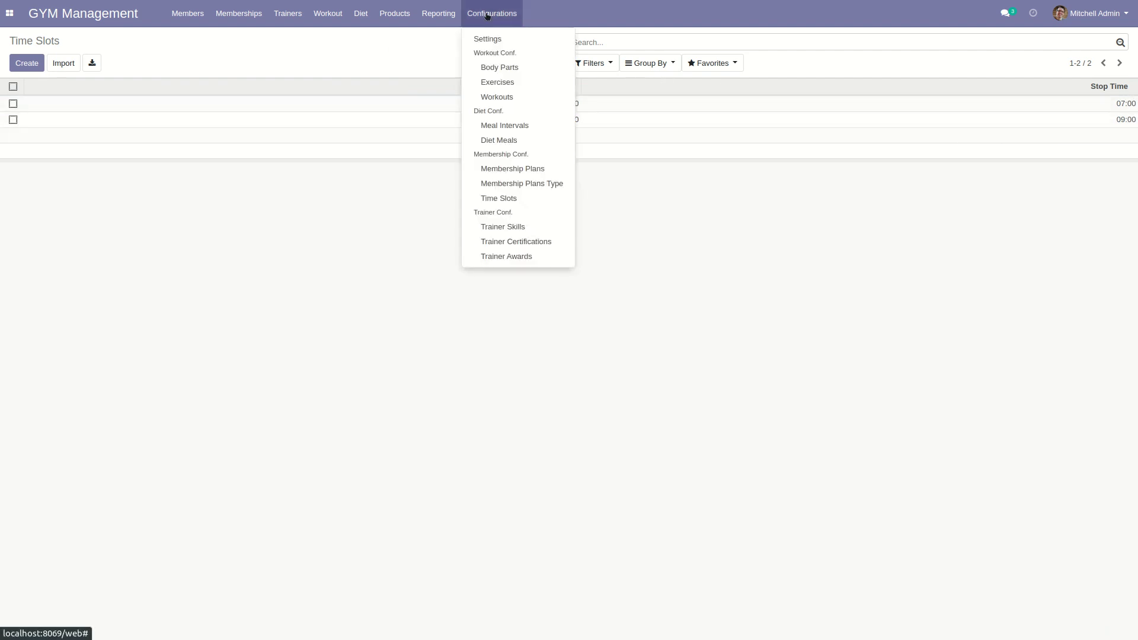
left_click(512, 228)
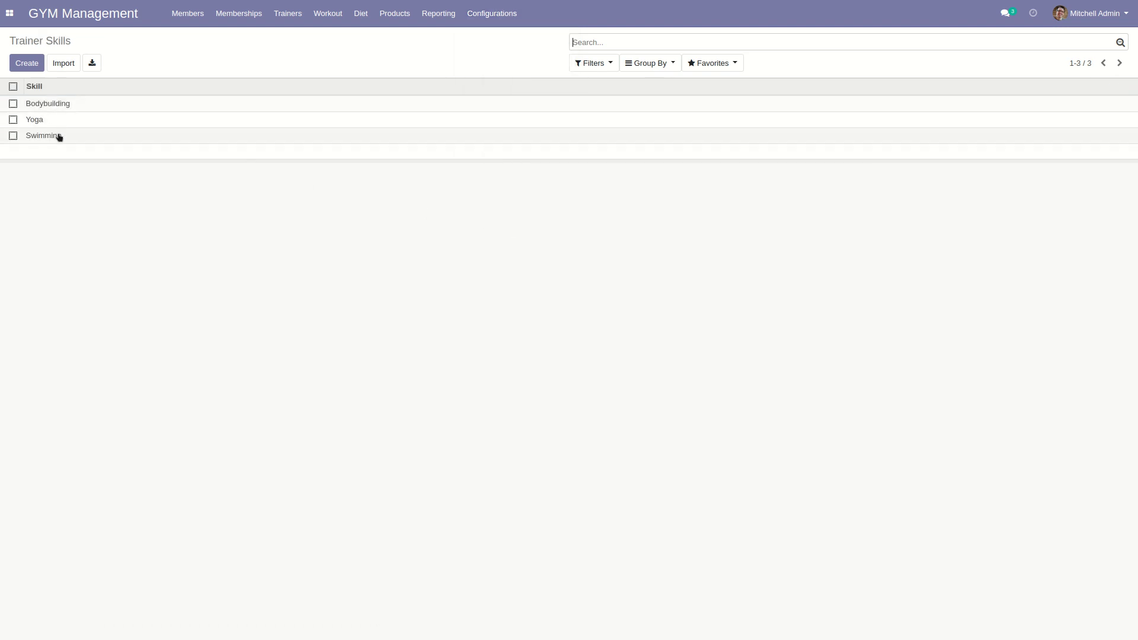
Step: View the configured trainer certifications with their providers, followed by the trainer awards and who awarded them
left_click(492, 14)
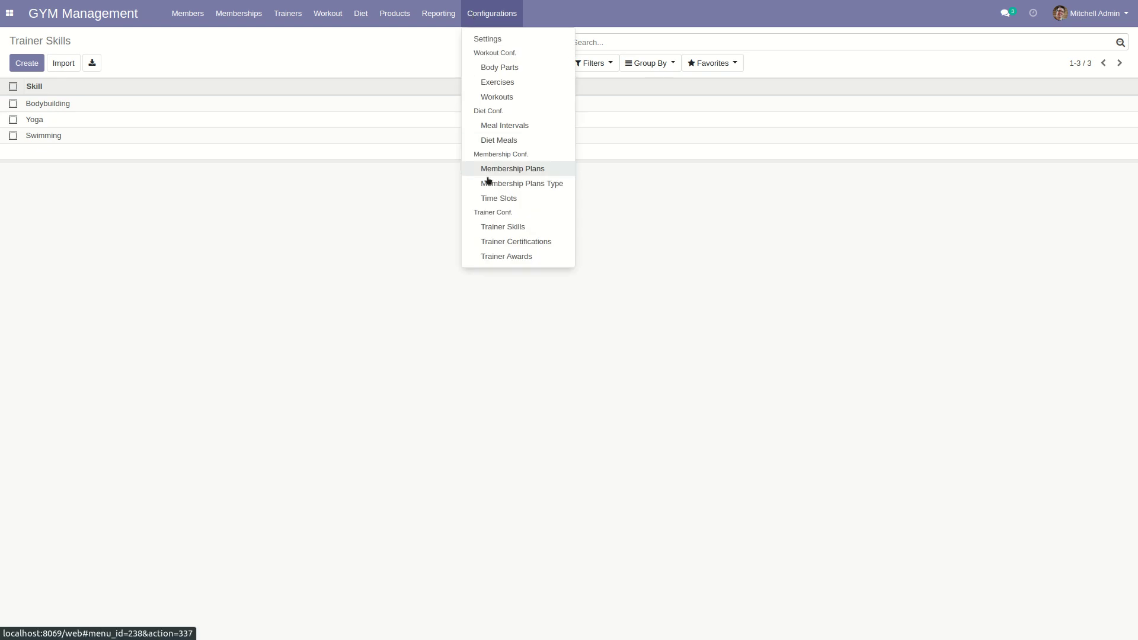
left_click(492, 242)
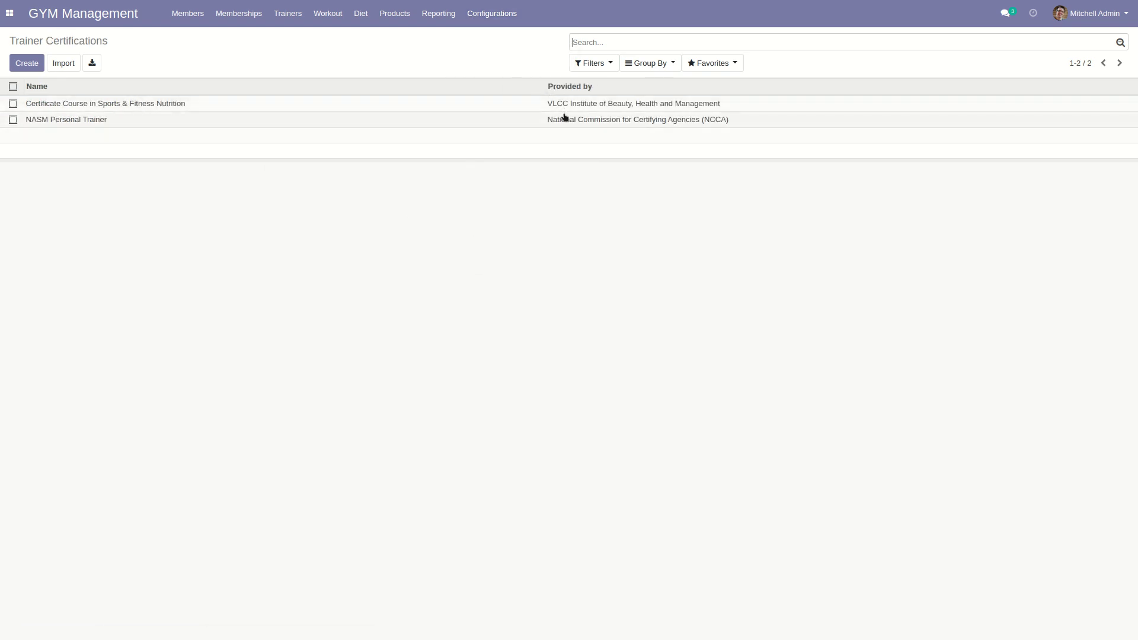
left_click(491, 13)
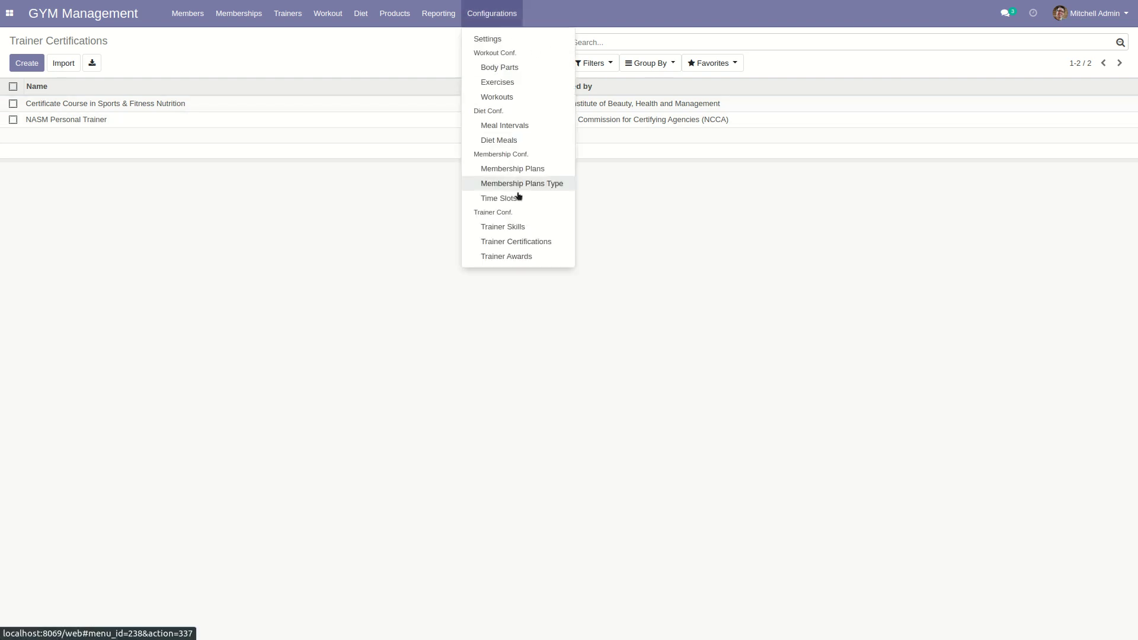
left_click(501, 258)
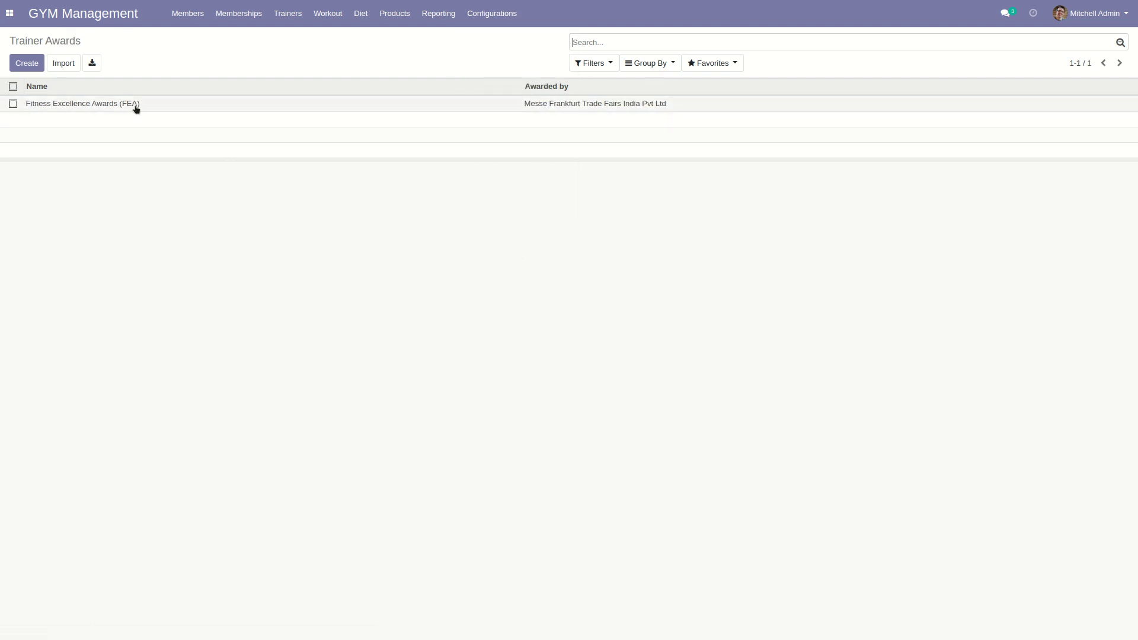
left_click(499, 14)
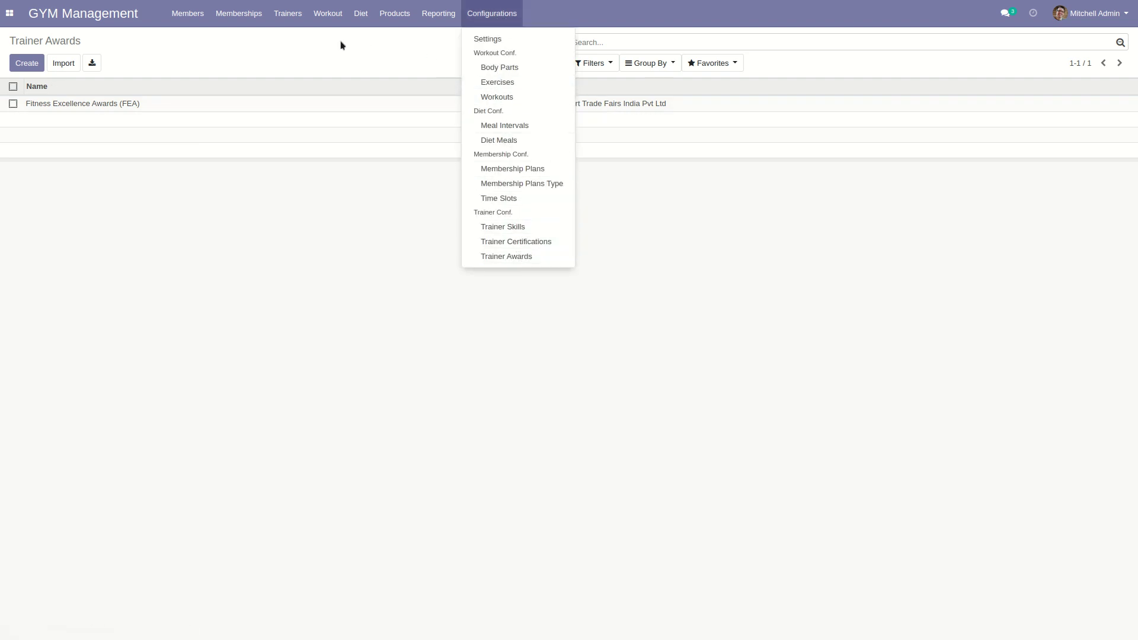
Step: Review the senior GYM trainer's skills, certifications, awards and assigned plans, and return to the trainers overview
left_click(288, 13)
left_click(288, 13)
left_click(290, 39)
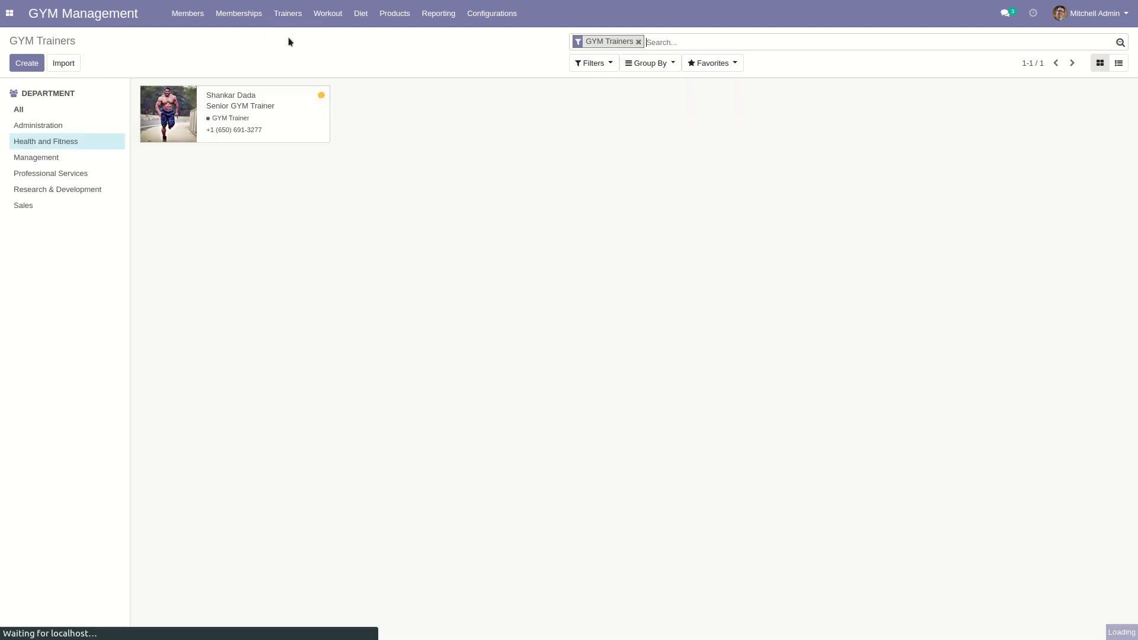
mouse_move(151, 107)
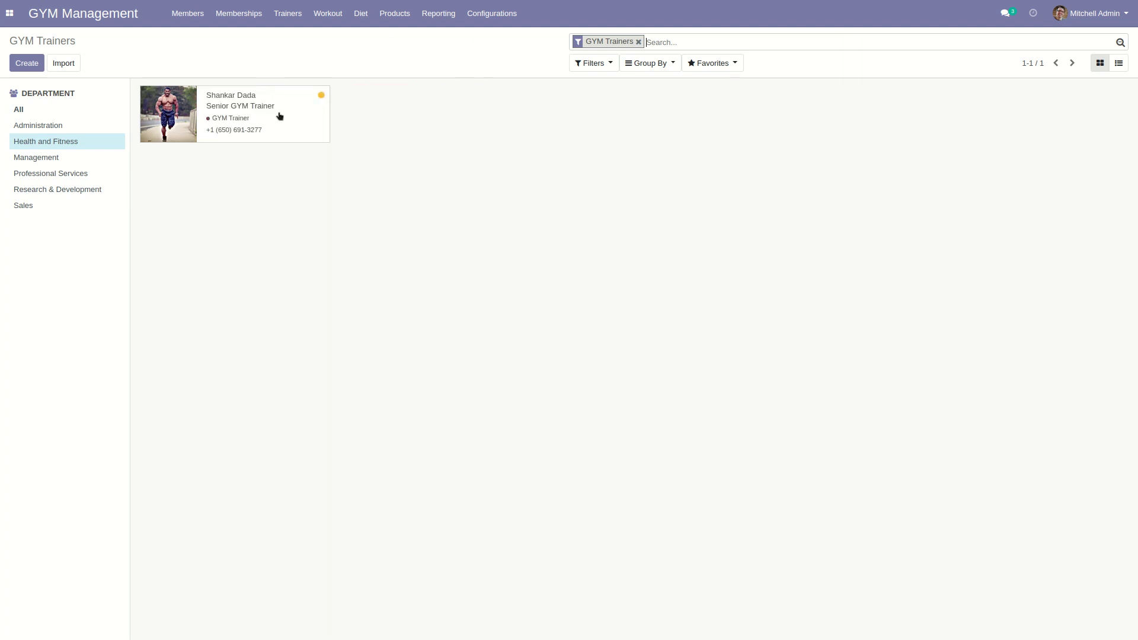
left_click(280, 116)
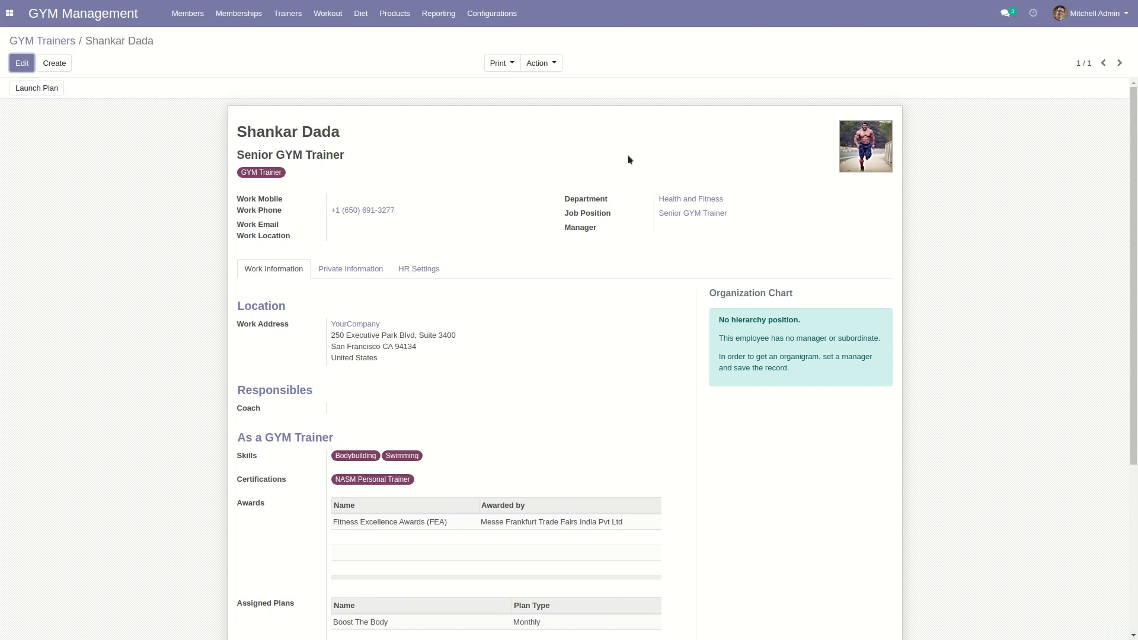
scroll(490, 155, "down", 5)
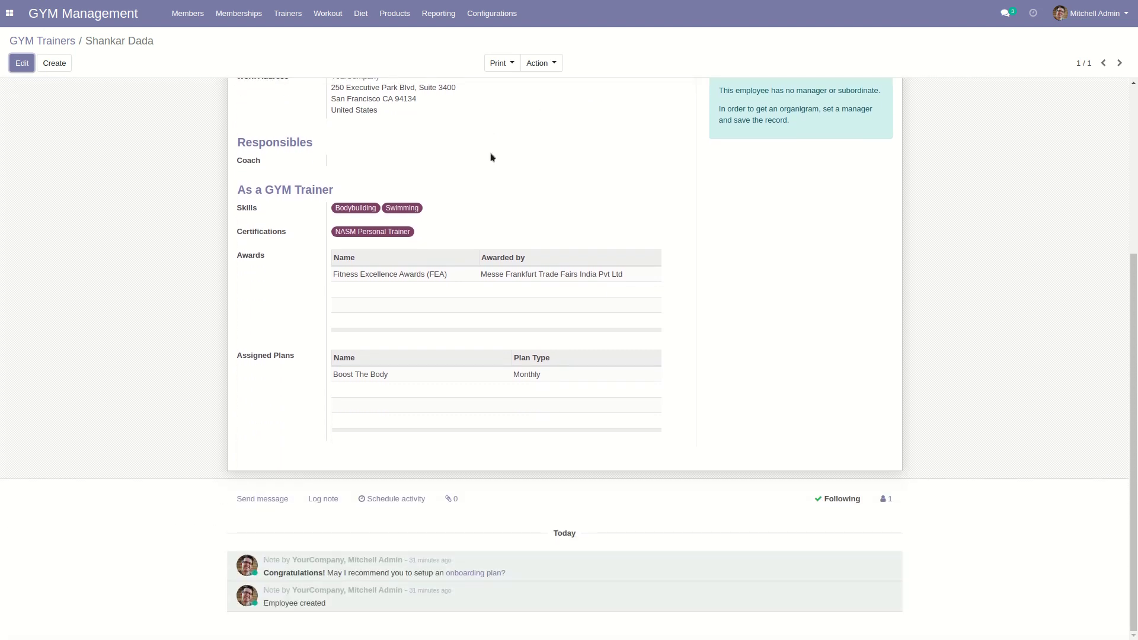
left_click_drag(243, 196, 297, 198)
left_click(266, 206)
left_click(59, 43)
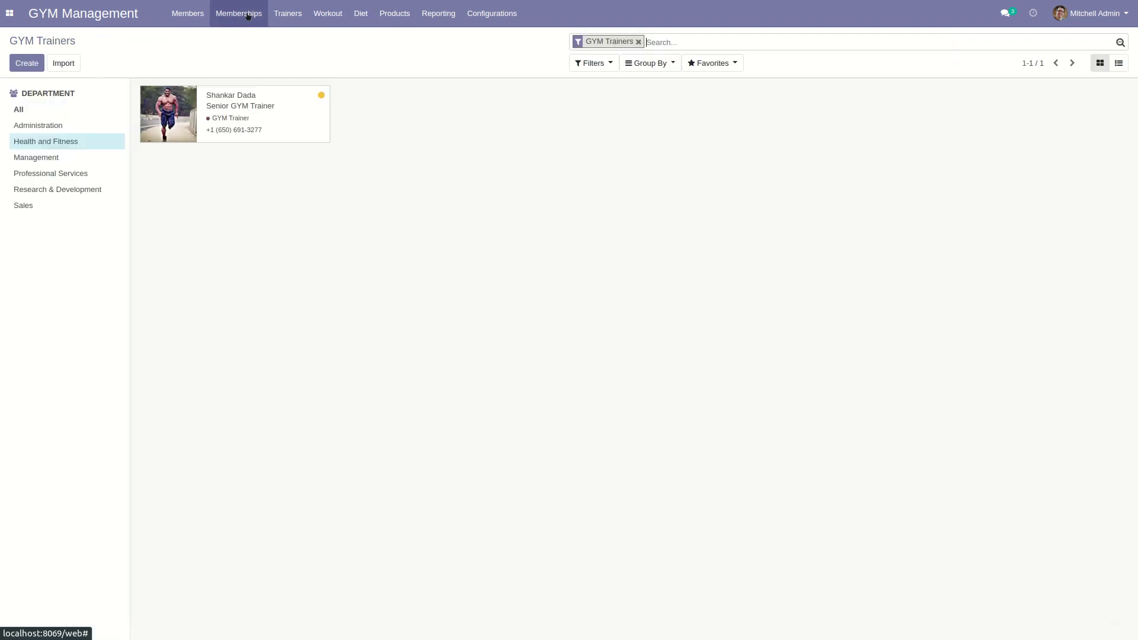
Step: Review the Strong Legs and Arms workout plan, including the exercises and sets of its Fit Body workout
left_click(330, 20)
left_click(333, 39)
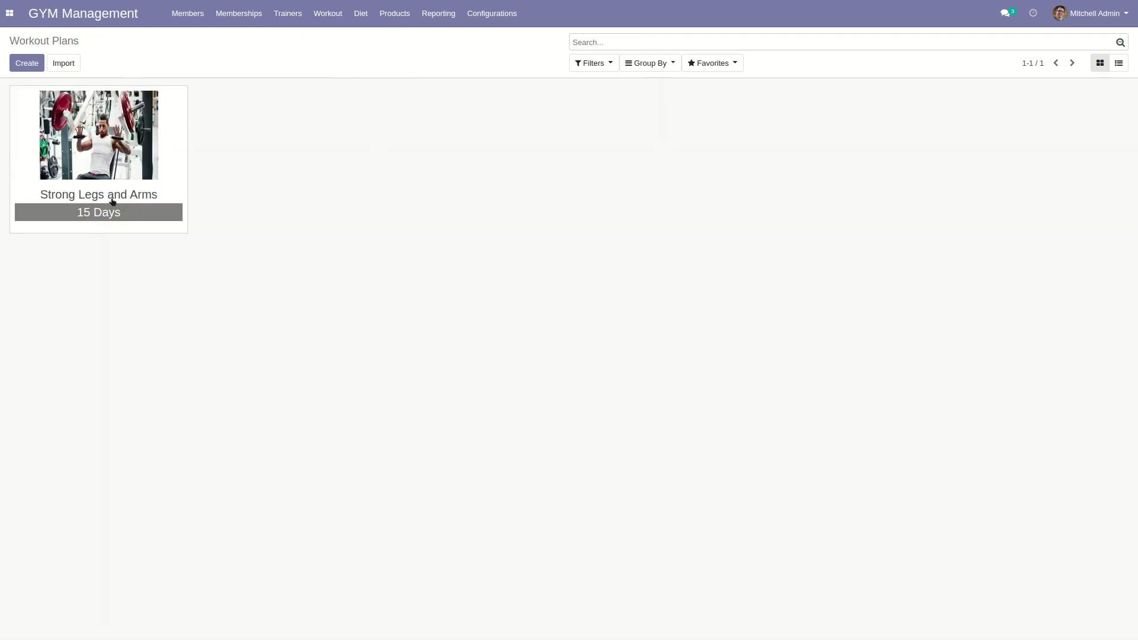
left_click(102, 192)
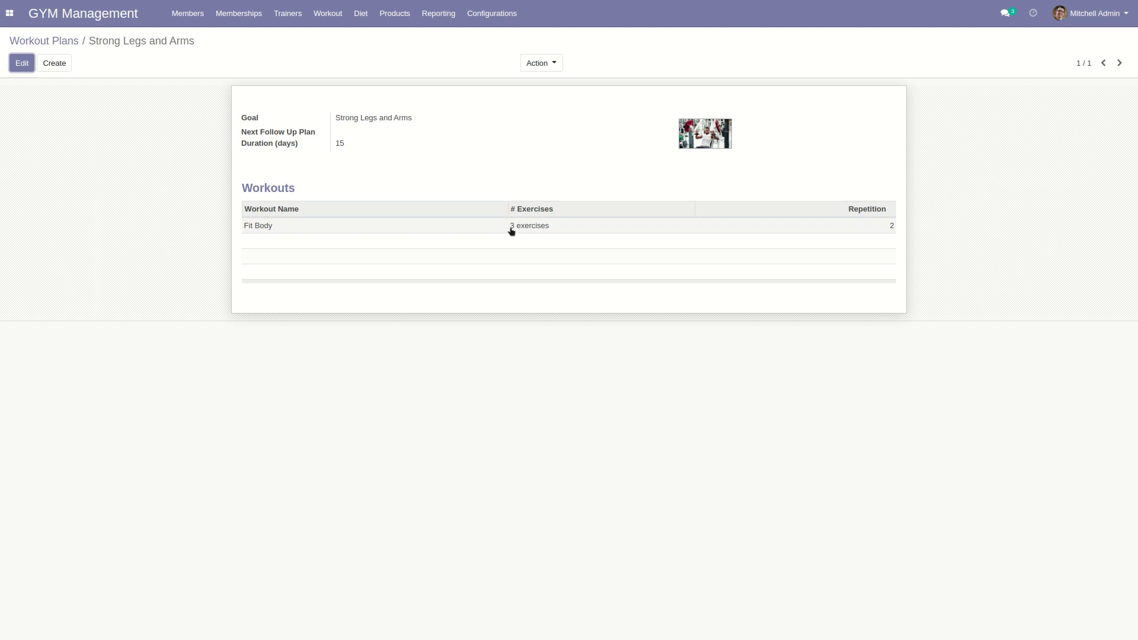
left_click(490, 229)
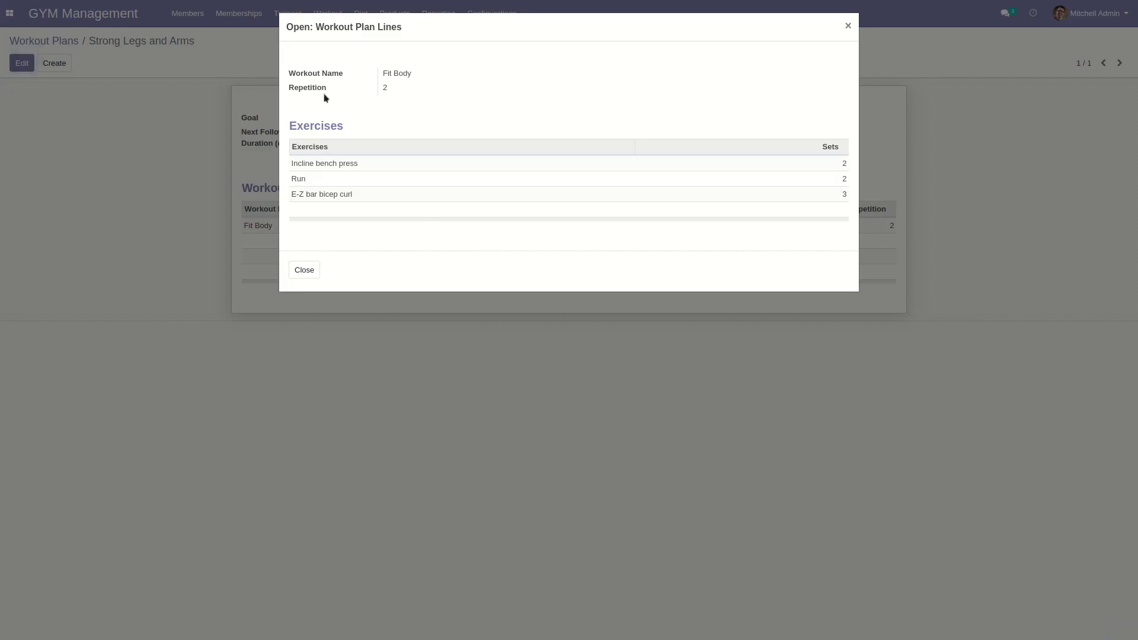
left_click(304, 269)
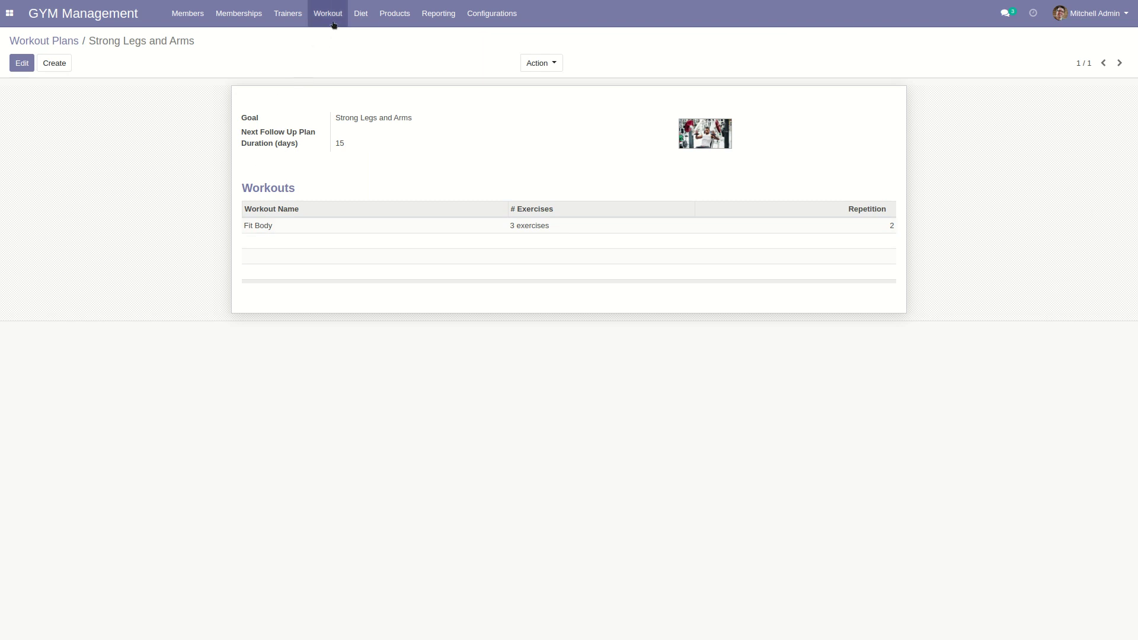
Step: Review the Full Nutrition diet plan and the Lunch interval of its High Fat Diet meal, and return to the diet plans
left_click(361, 13)
left_click(373, 39)
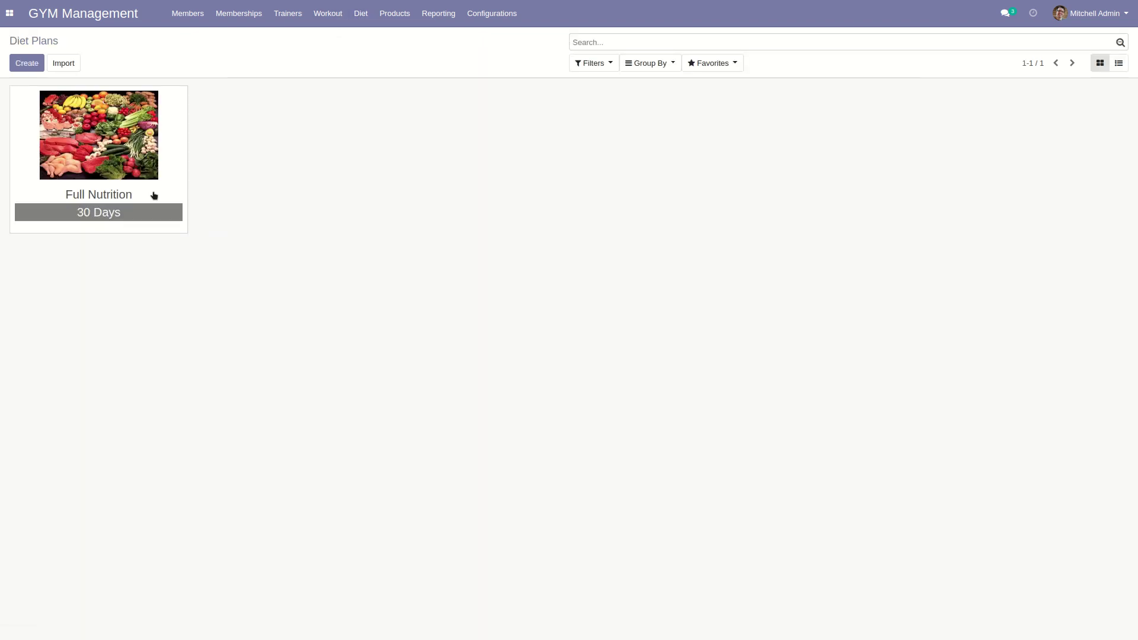
left_click(153, 195)
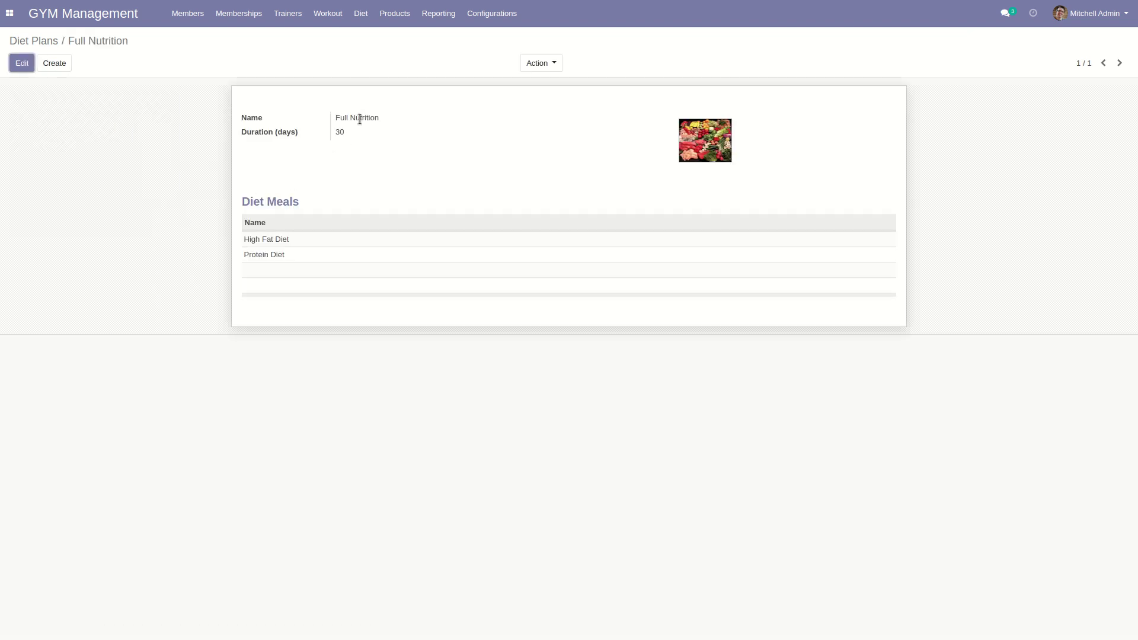
left_click(301, 244)
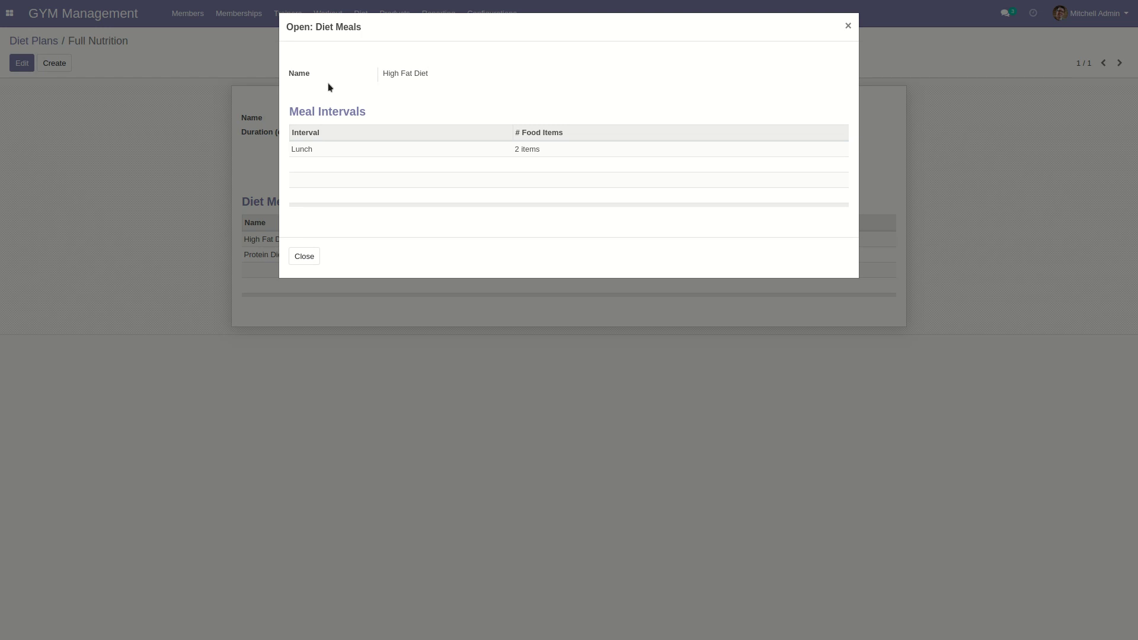
left_click(325, 150)
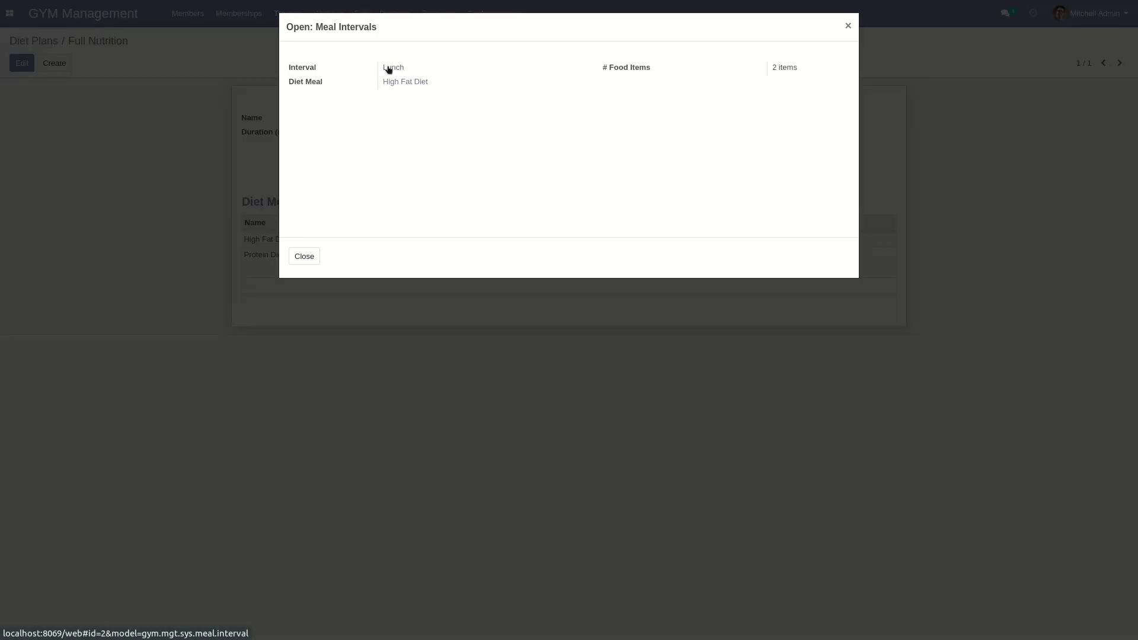
left_click(305, 256)
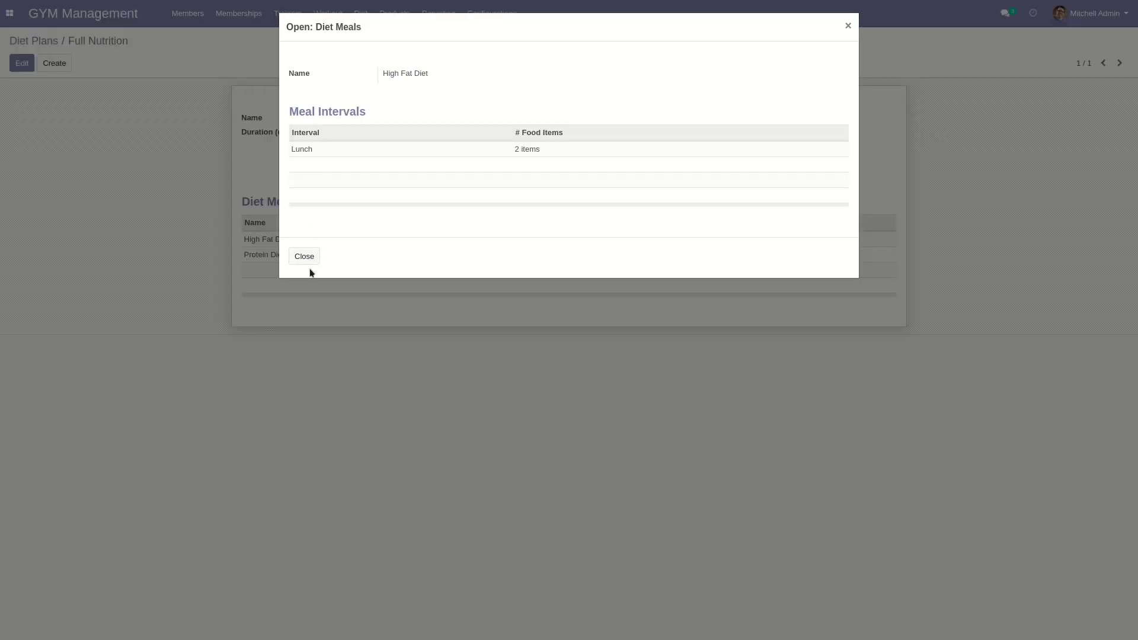
left_click(307, 262)
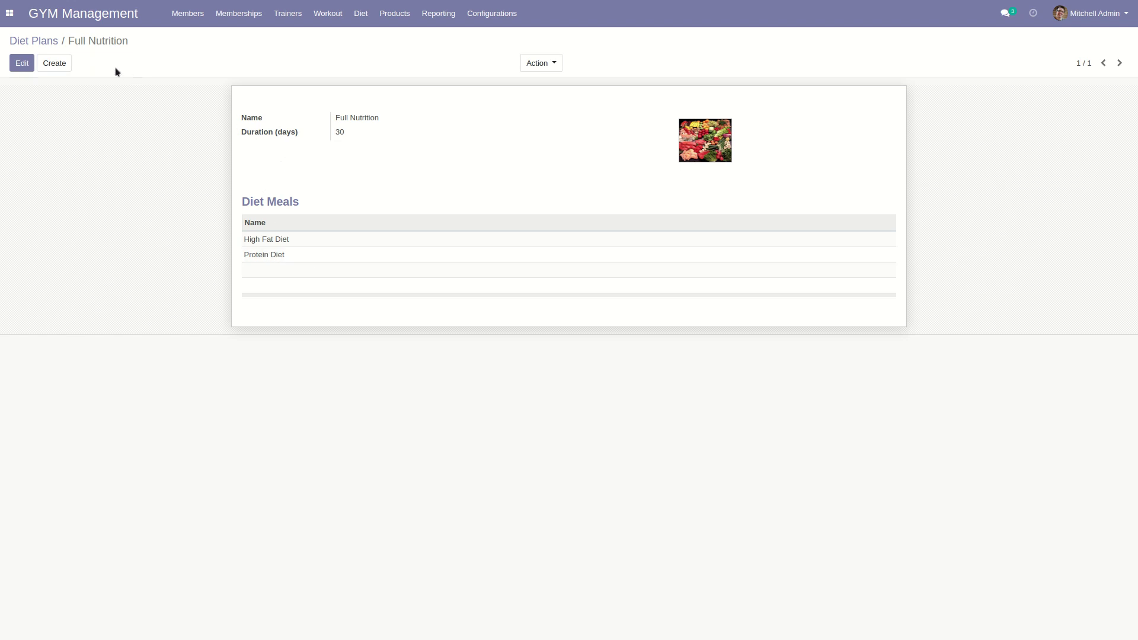
left_click(48, 41)
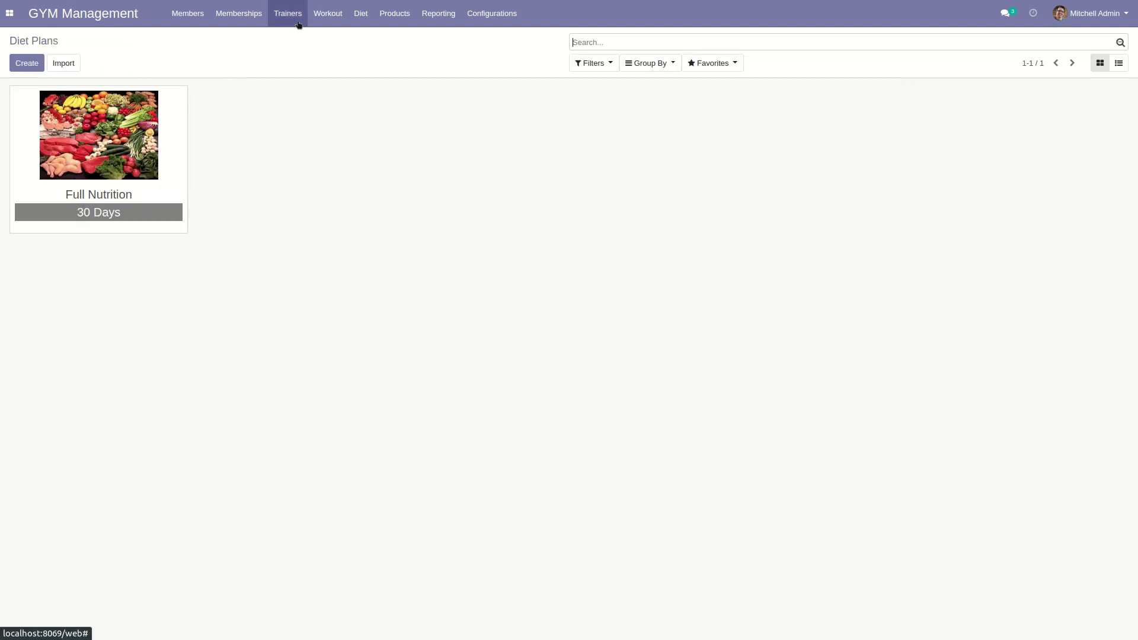
Step: View the product catalogues for GYM equipment, food items and service items, one after another
left_click(407, 23)
left_click(408, 38)
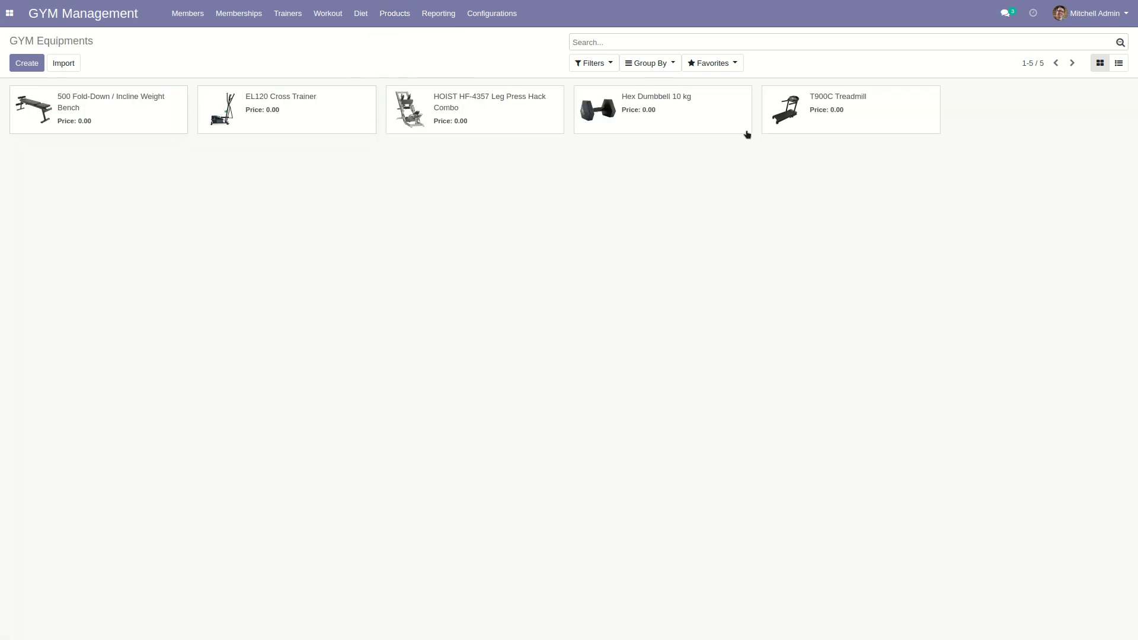
left_click(394, 14)
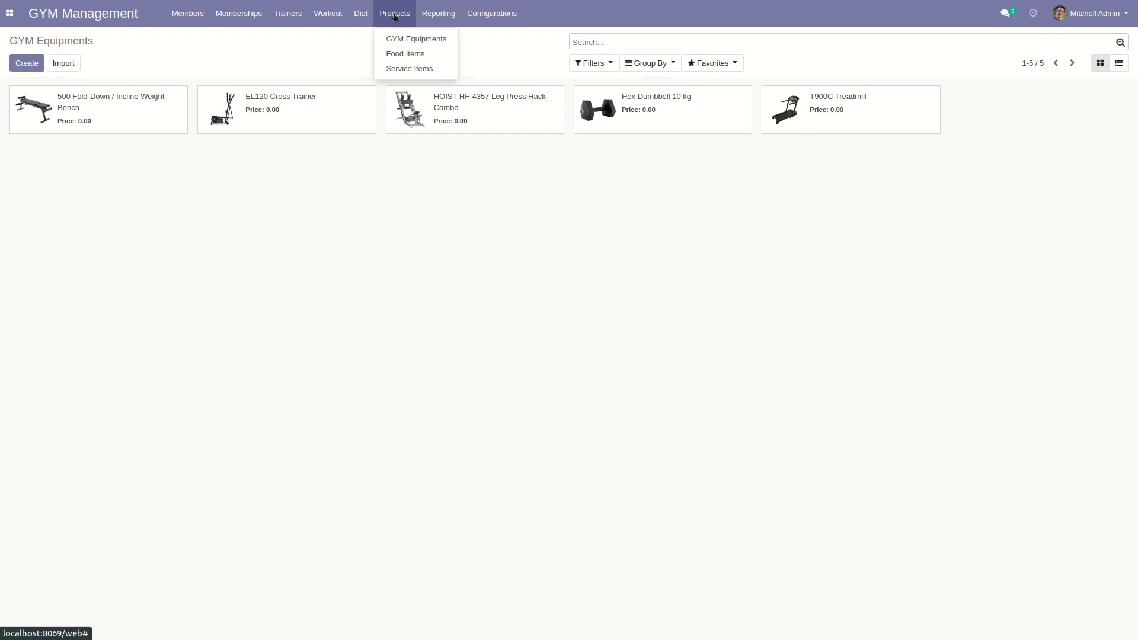
left_click(396, 56)
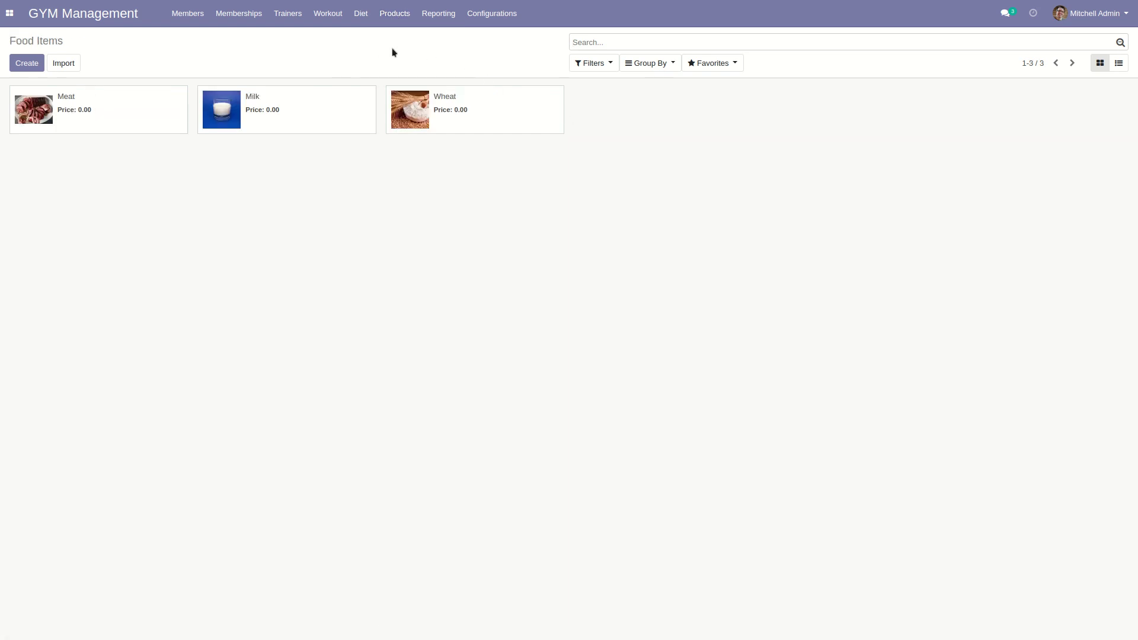
left_click(396, 18)
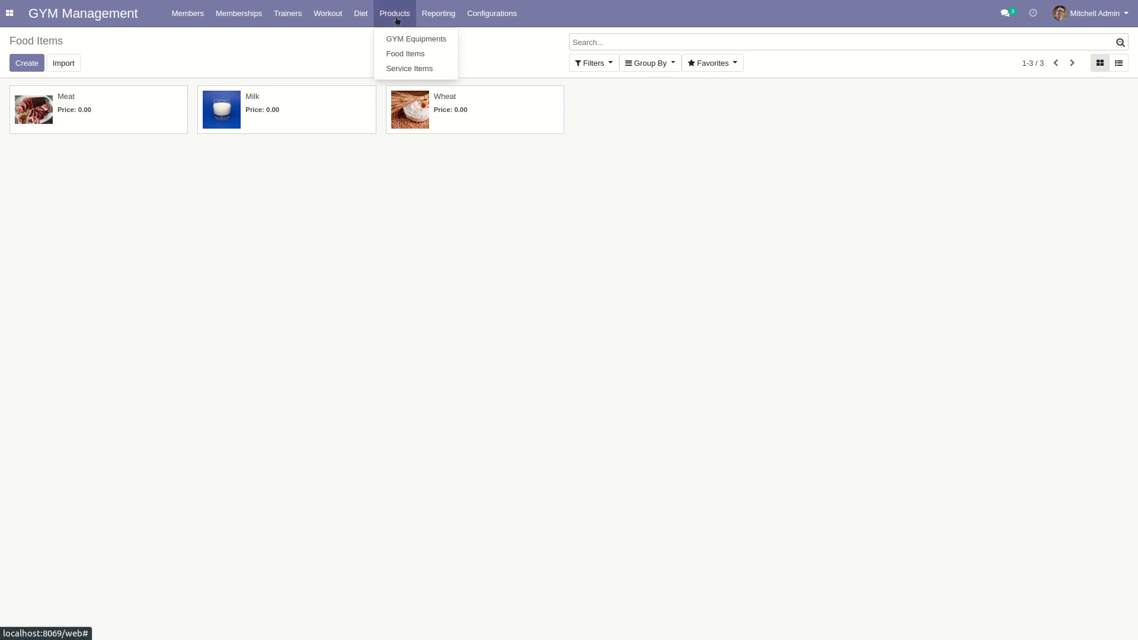
left_click(412, 69)
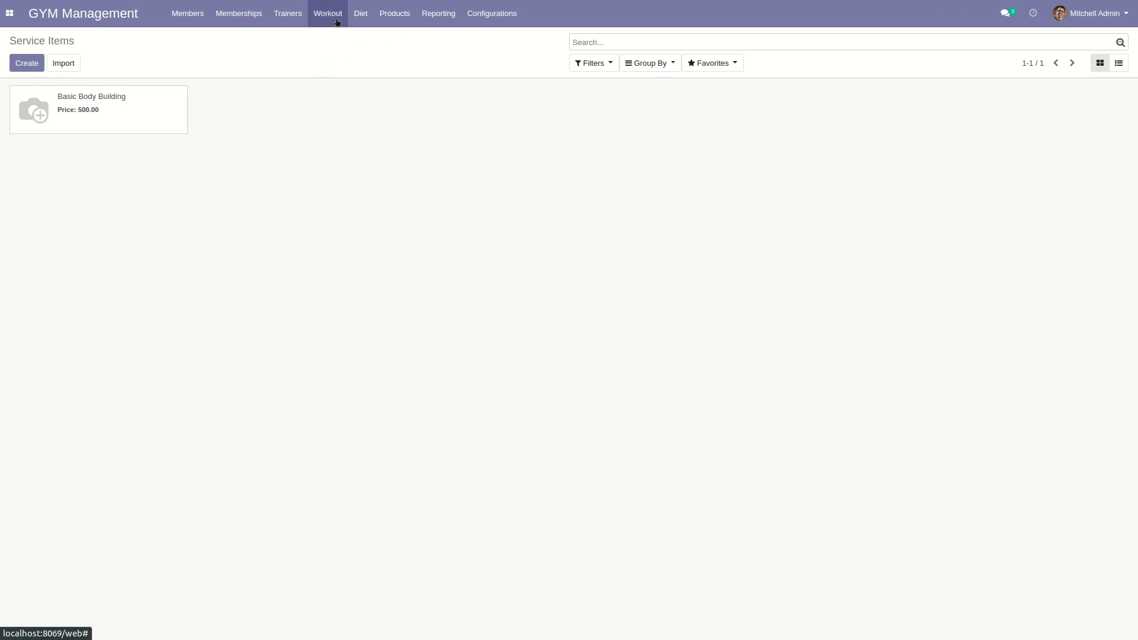
Step: Open the GYM member's record to view the physical measurements, assigned workouts and assigned diets
left_click(274, 23)
mouse_move(249, 23)
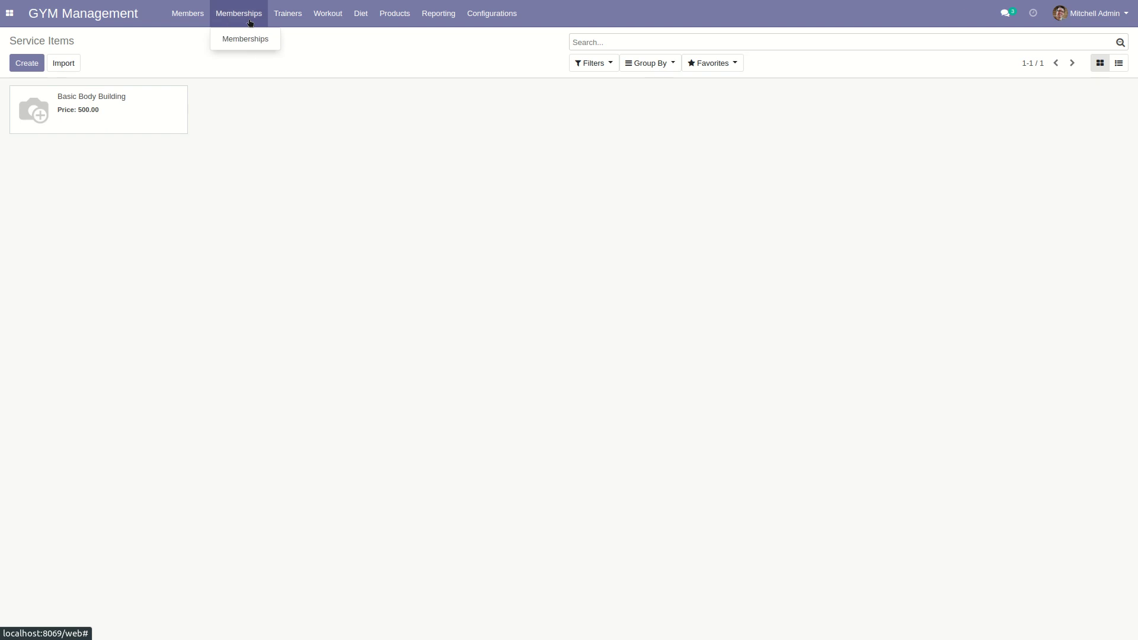
mouse_move(196, 17)
left_click(190, 13)
left_click(189, 38)
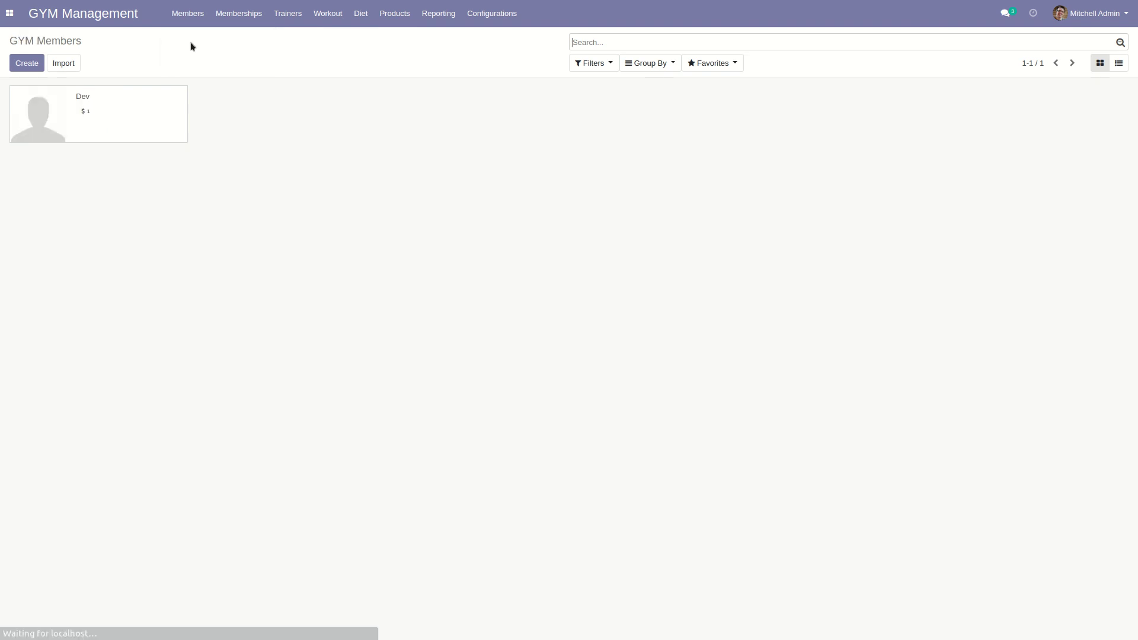
left_click(118, 114)
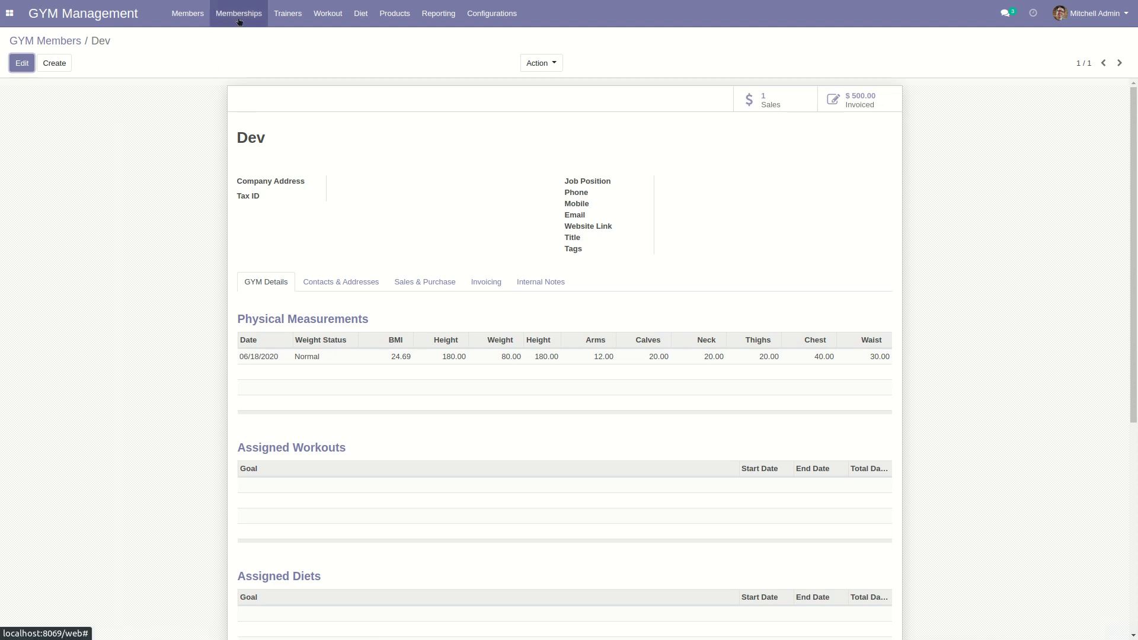
Step: Review the member's height, weight and body measurements in the members measurements record, and return to its list
left_click(193, 21)
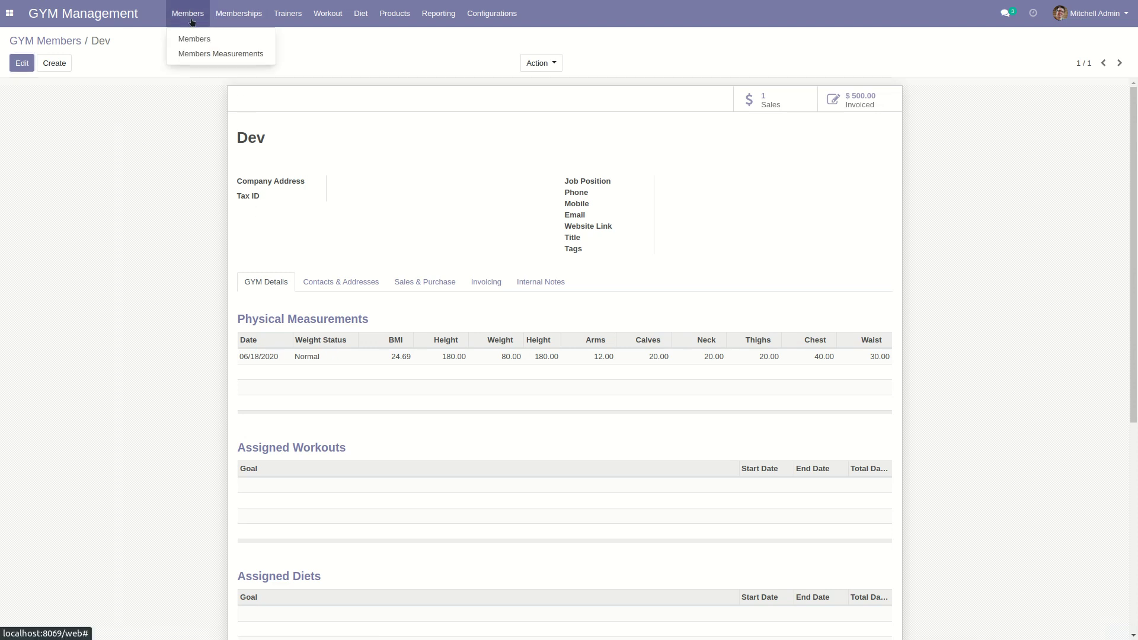
left_click(202, 54)
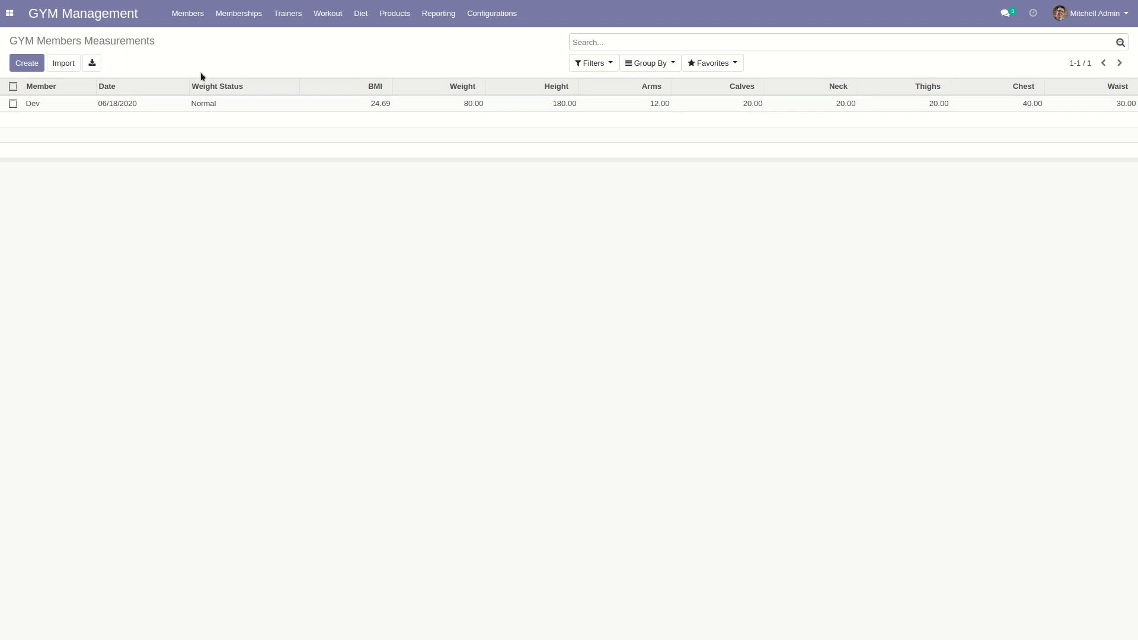
left_click(198, 105)
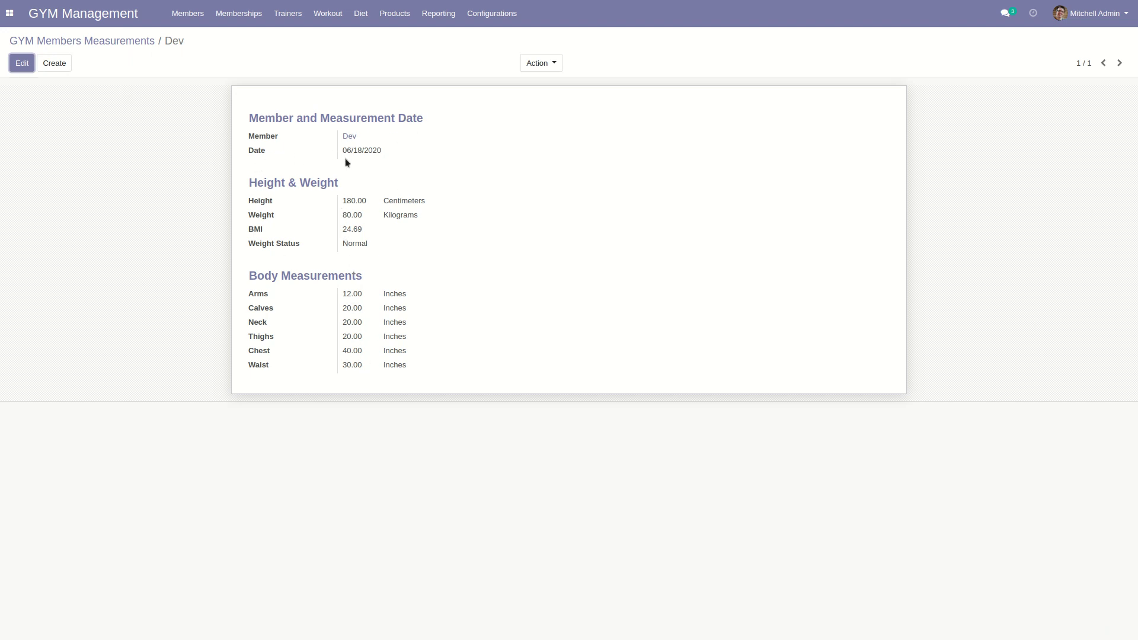
left_click(96, 40)
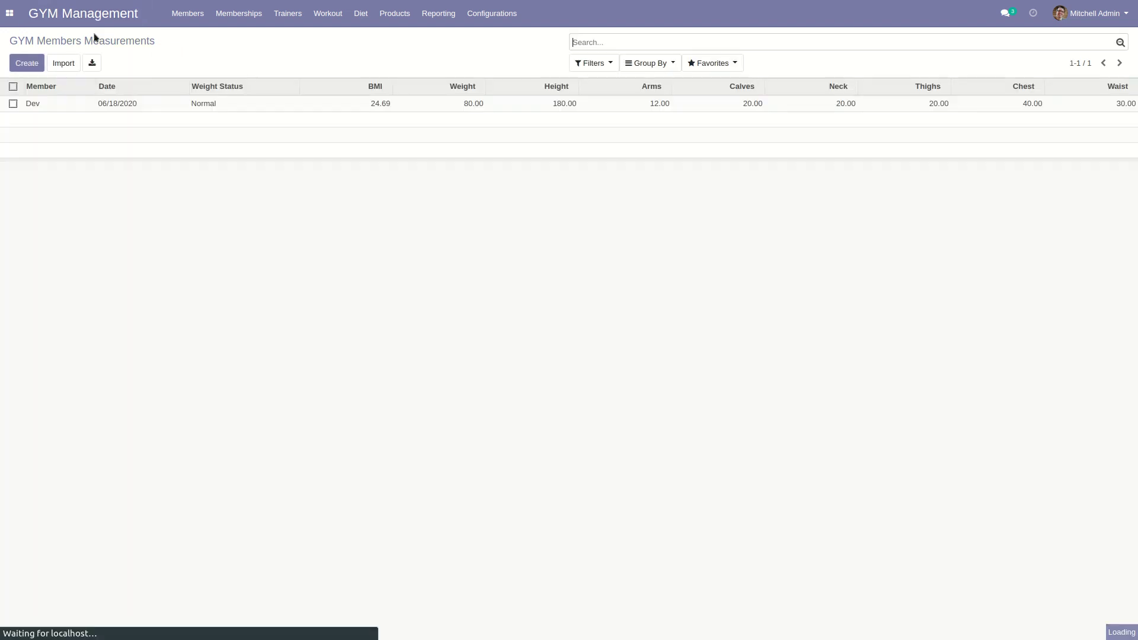
Step: View the list of GYM memberships with their plans, time slots and validity dates
left_click(232, 18)
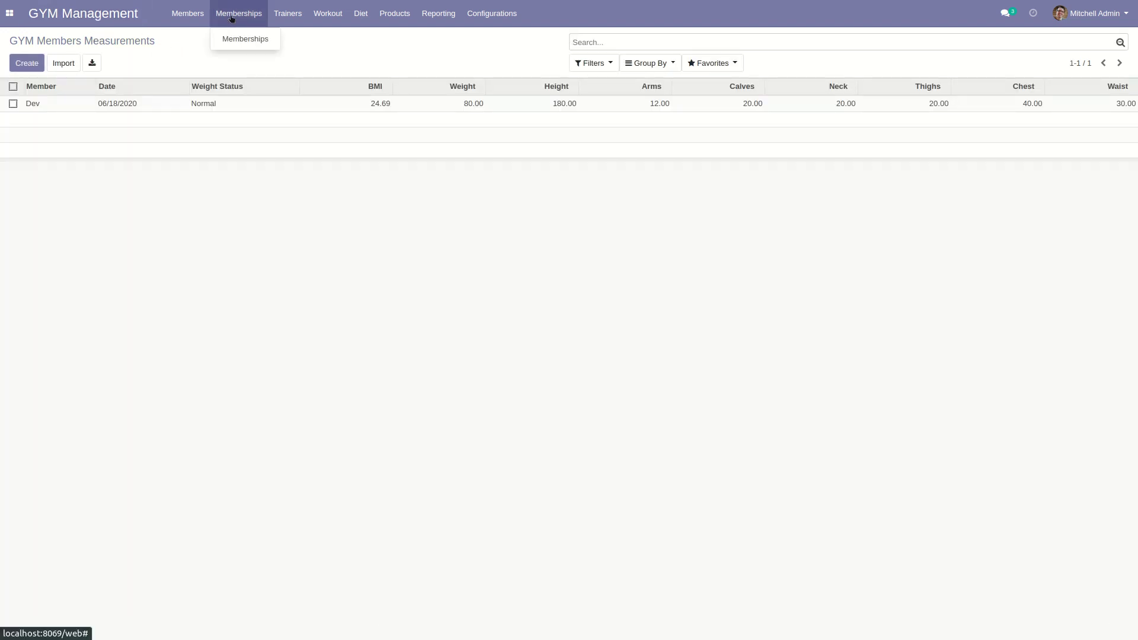
left_click(238, 49)
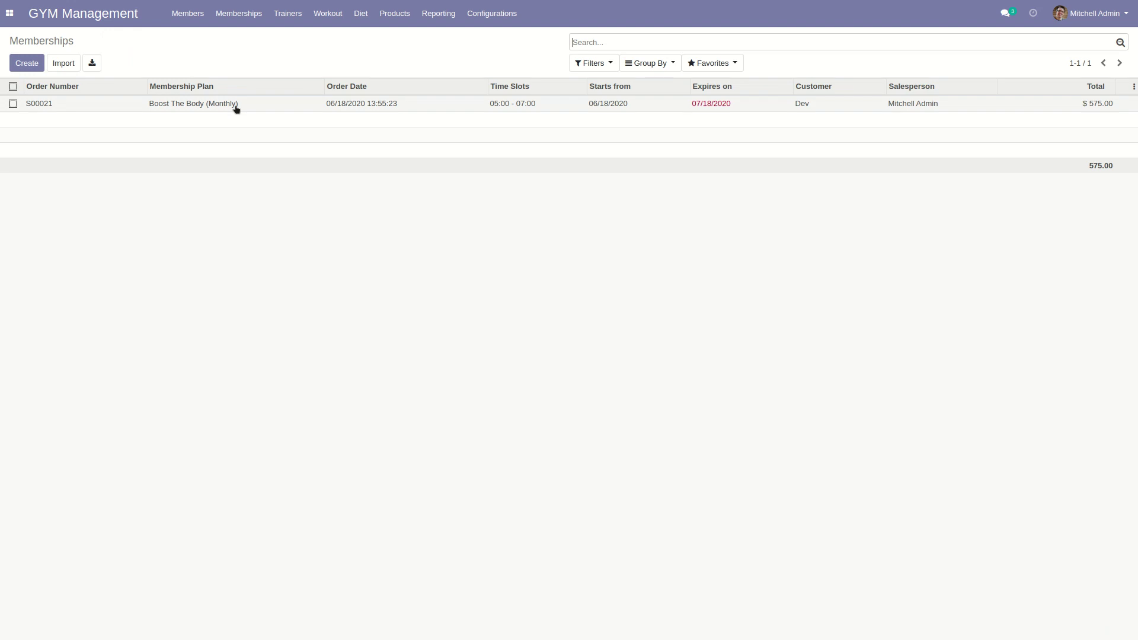
Step: Open the Boost The Body (Monthly) membership order, review its trainer, validity dates, order lines and total, and return to the GYM members overview
left_click(236, 105)
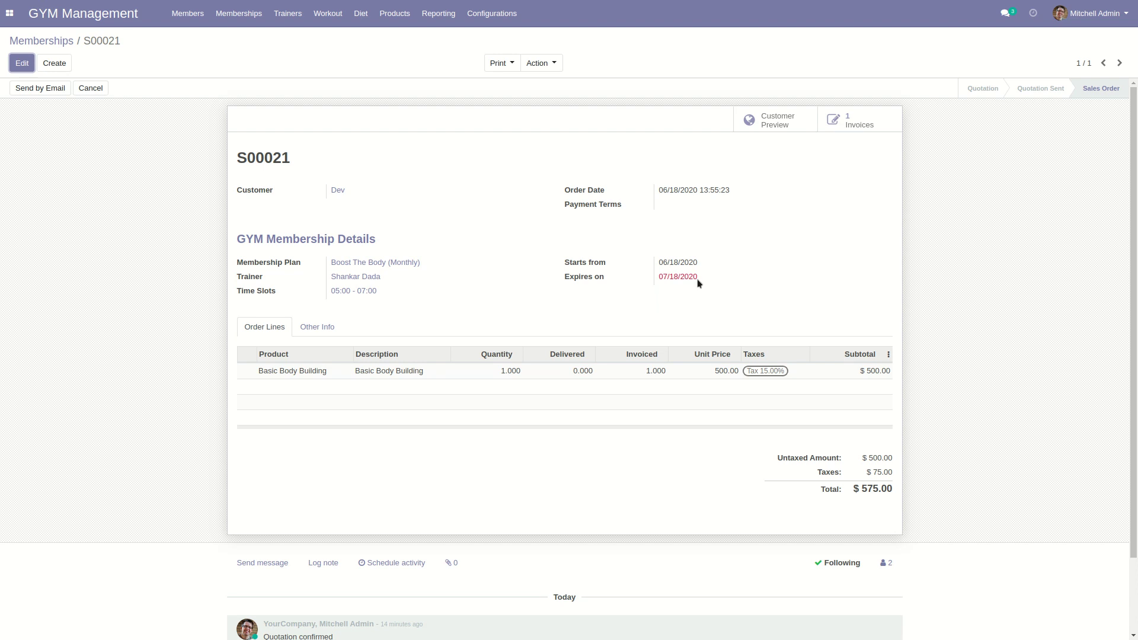
scroll(254, 378, "down", 3)
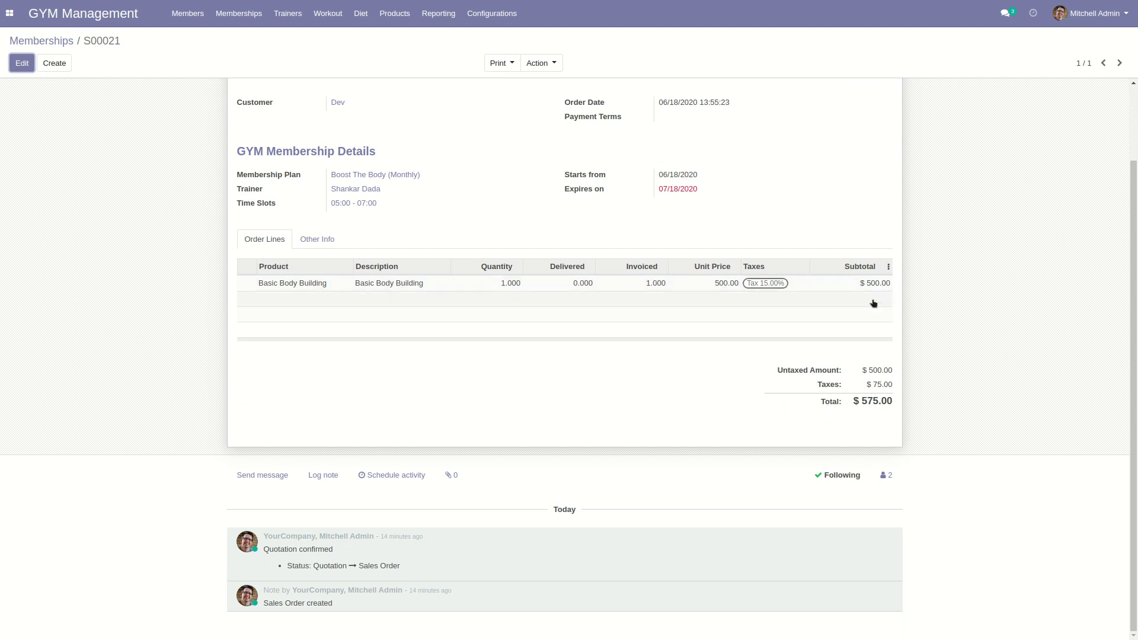
left_click_drag(856, 399, 917, 401)
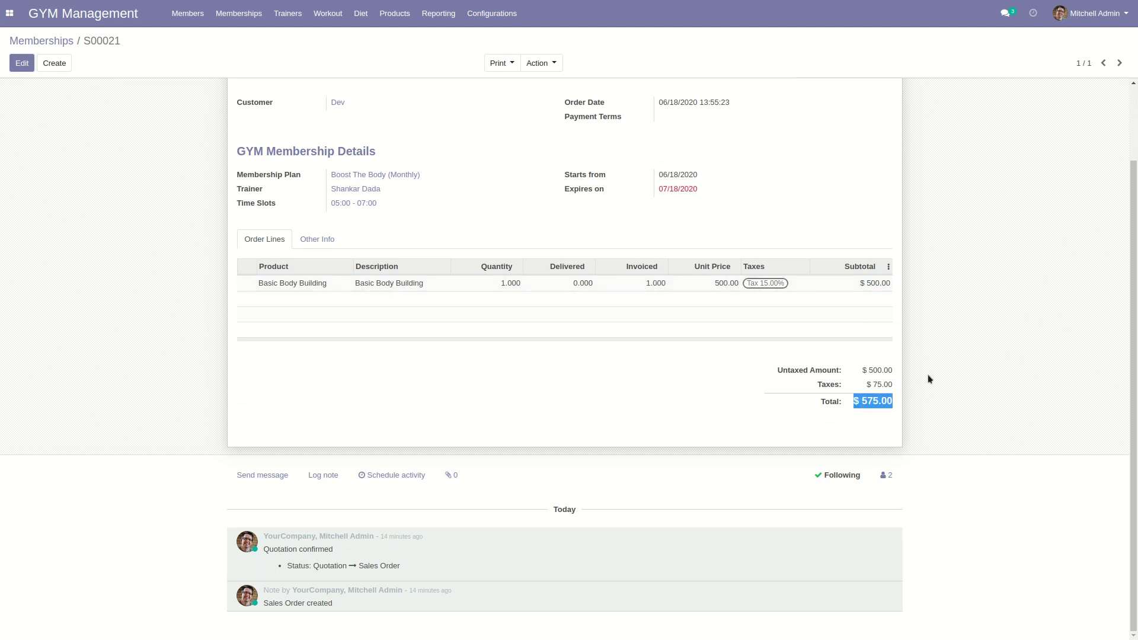
left_click(928, 377)
scroll(369, 337, "up", 3)
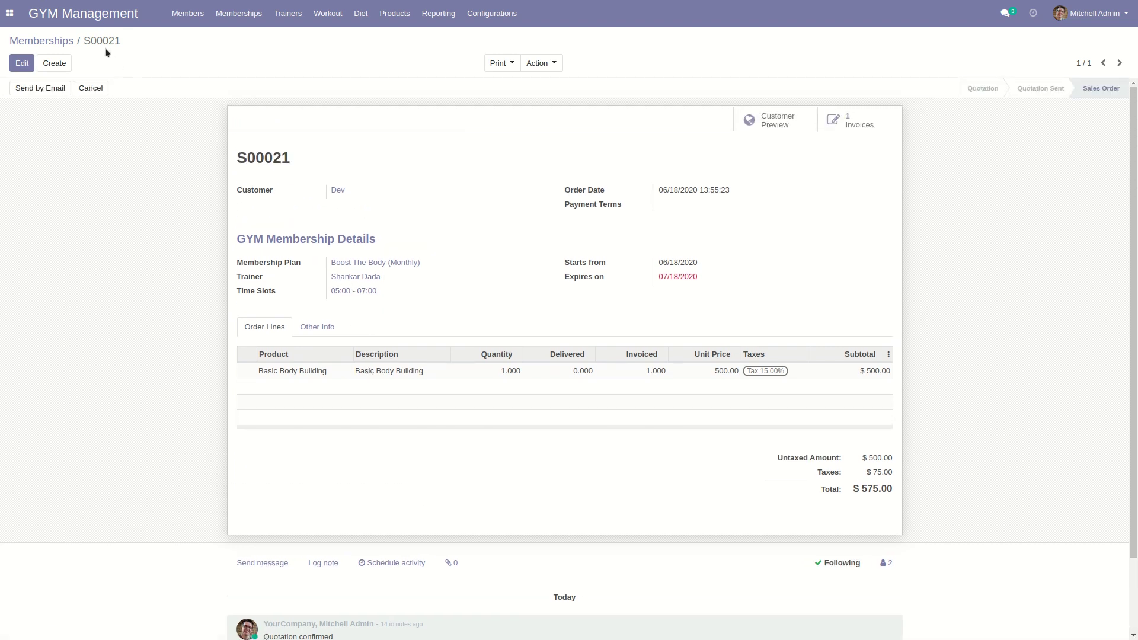
left_click(70, 16)
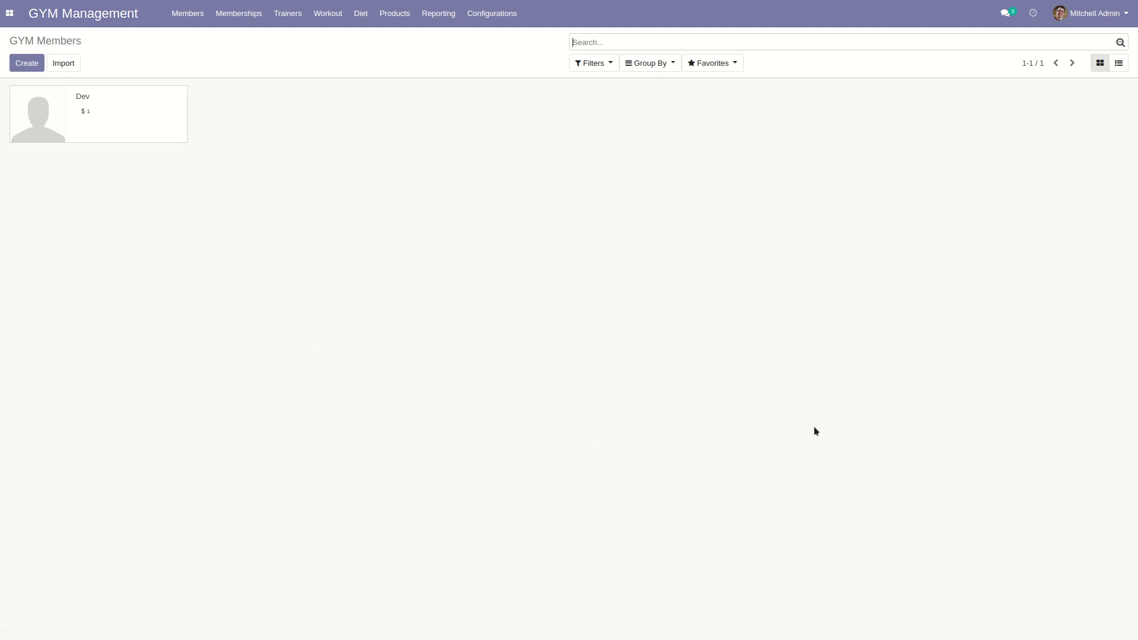
Step: Try enabling membership renewal reminders in the GYM Management settings to view the minimum reminder days option, and leave without saving
left_click(493, 17)
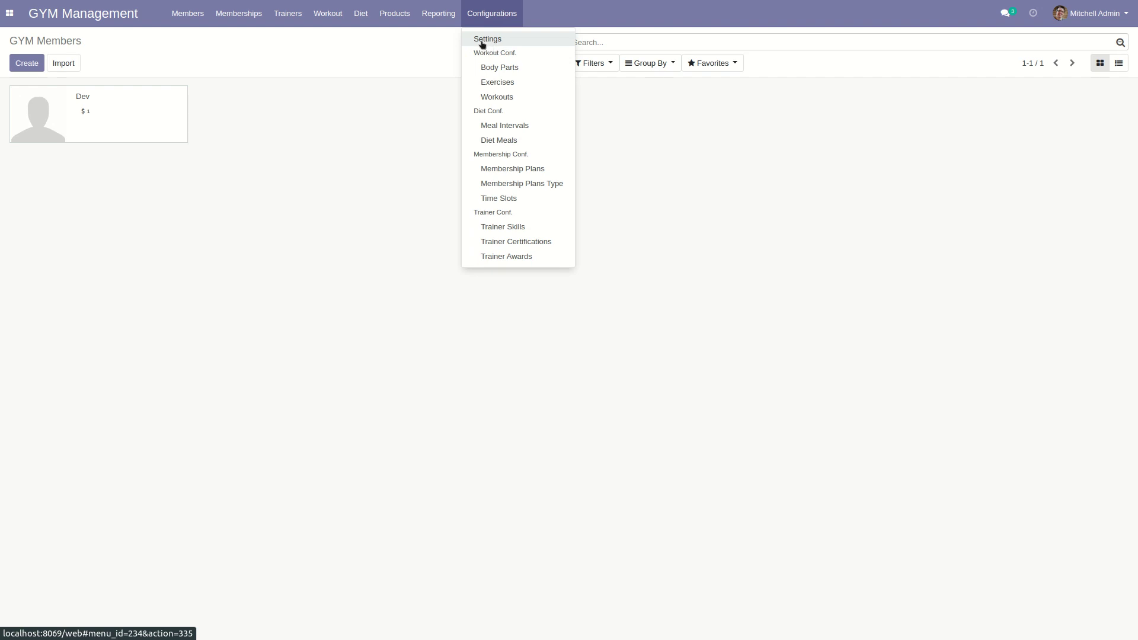
left_click(486, 39)
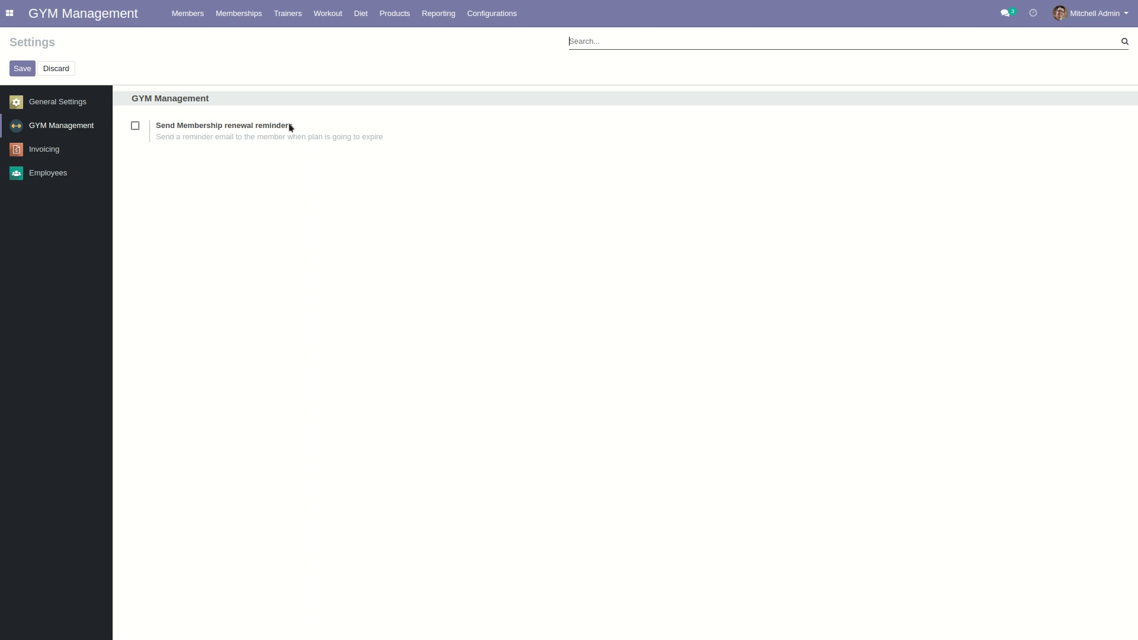
left_click(135, 125)
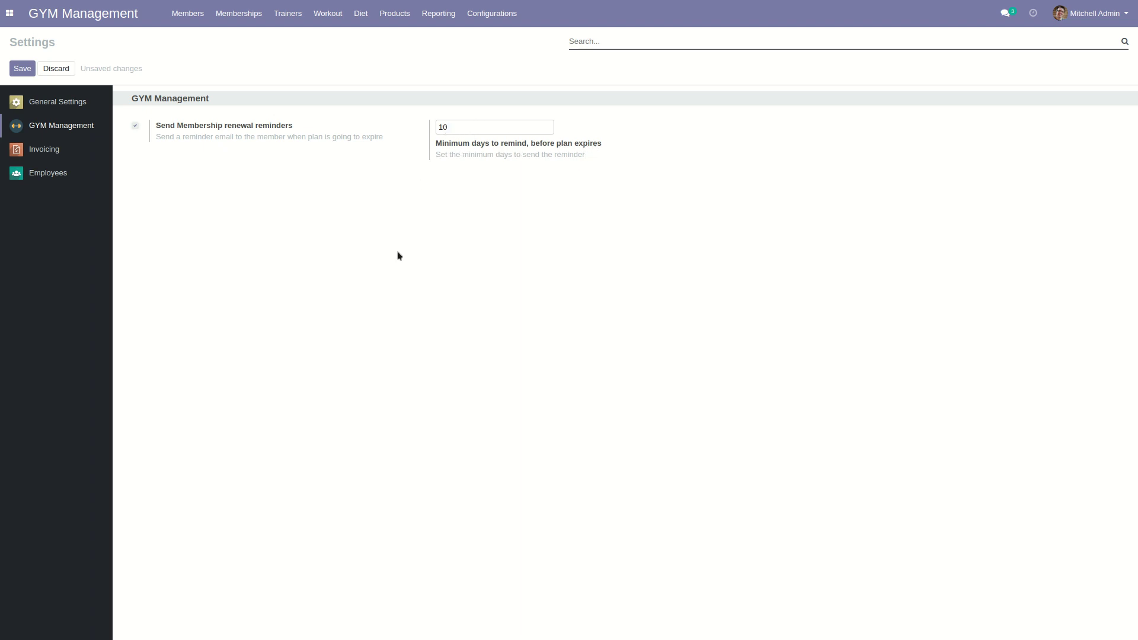
left_click(121, 16)
left_click(397, 91)
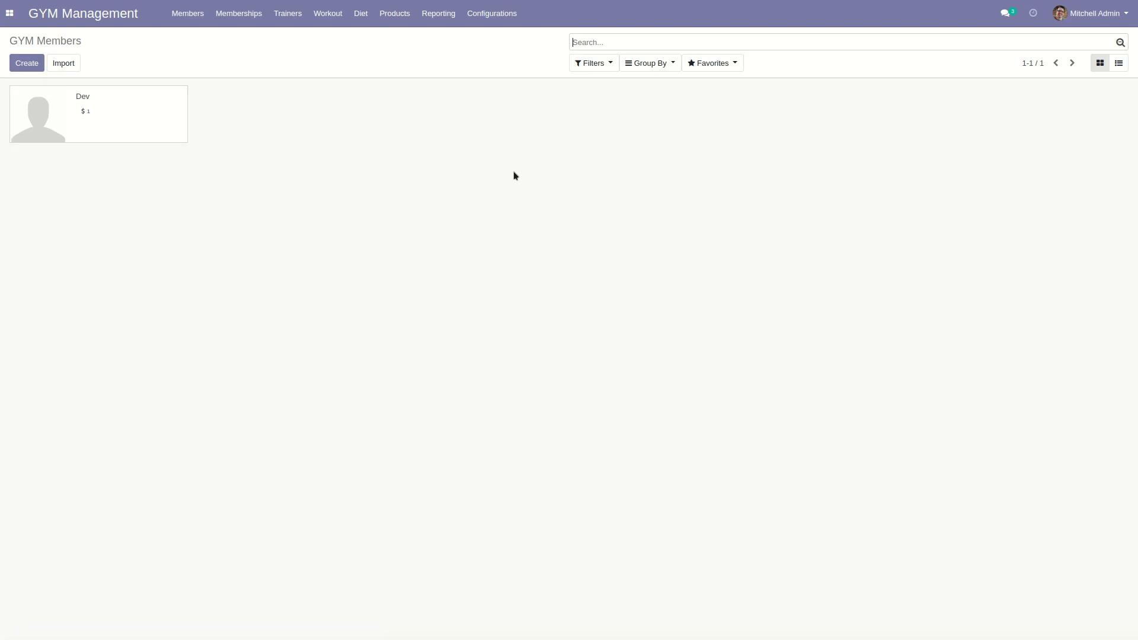